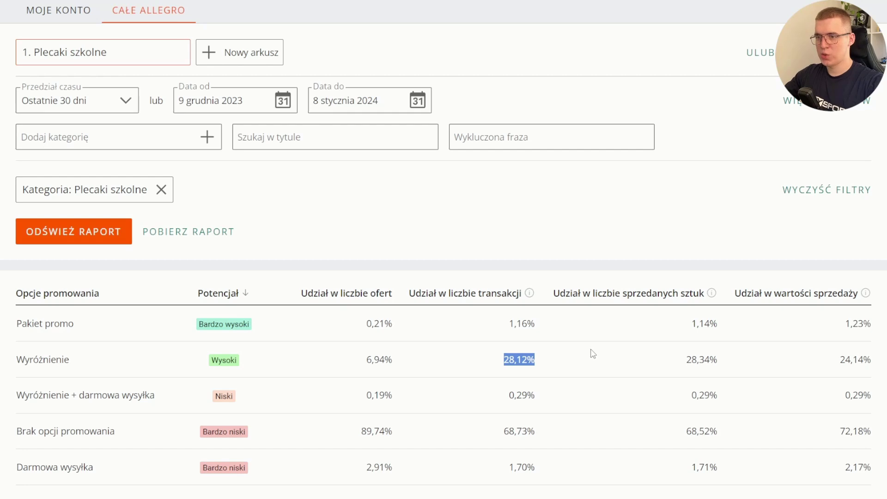
- Generate the school backpack offer visits report for the whole of Allegro for Wczoraj and review the offers' visits, transactions and conversion
{"action": "left_click", "coordinate": [510, 269]}
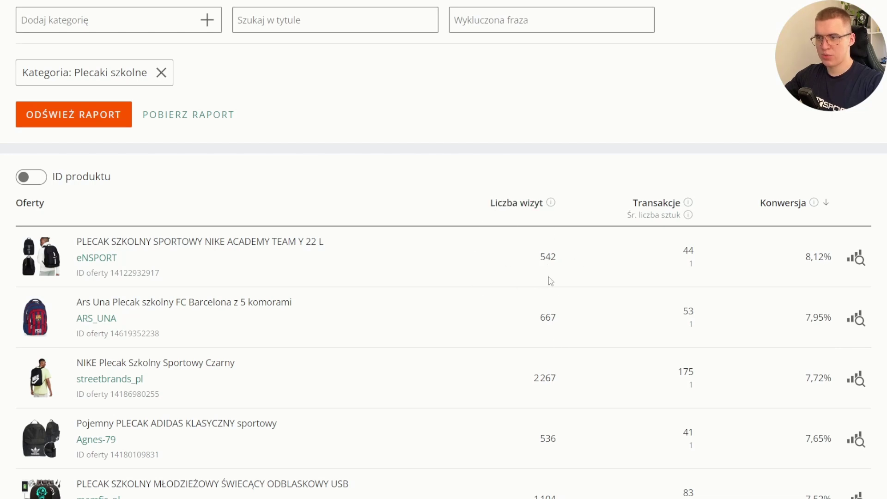
{"action": "scroll", "coordinate": [537, 365], "scroll_direction": "up", "scroll_amount": 3}
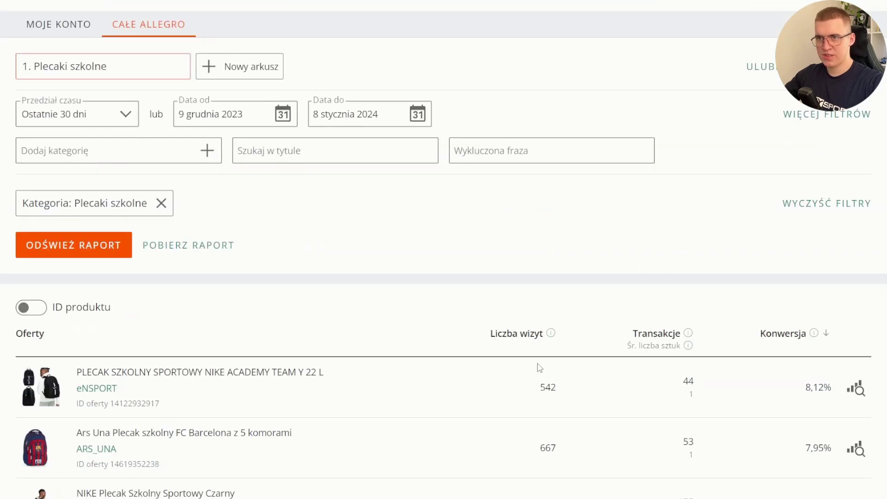
{"action": "left_click", "coordinate": [98, 128]}
{"action": "left_click", "coordinate": [96, 145]}
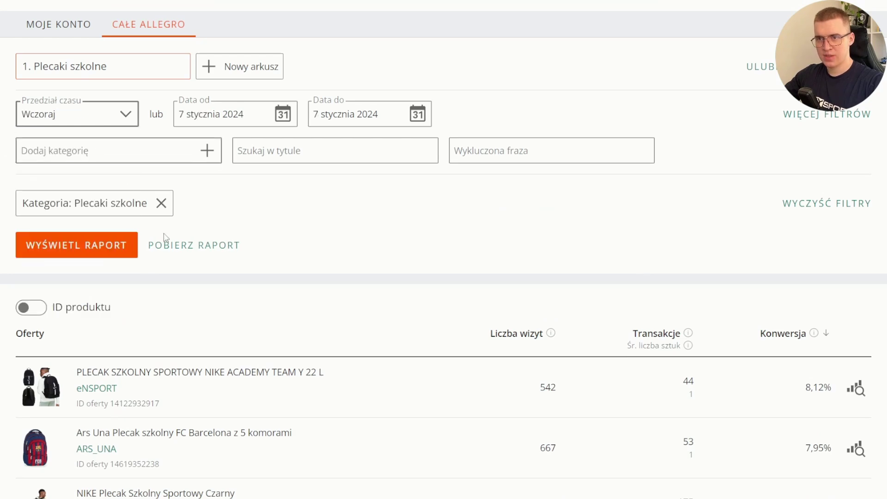
{"action": "left_click", "coordinate": [129, 252]}
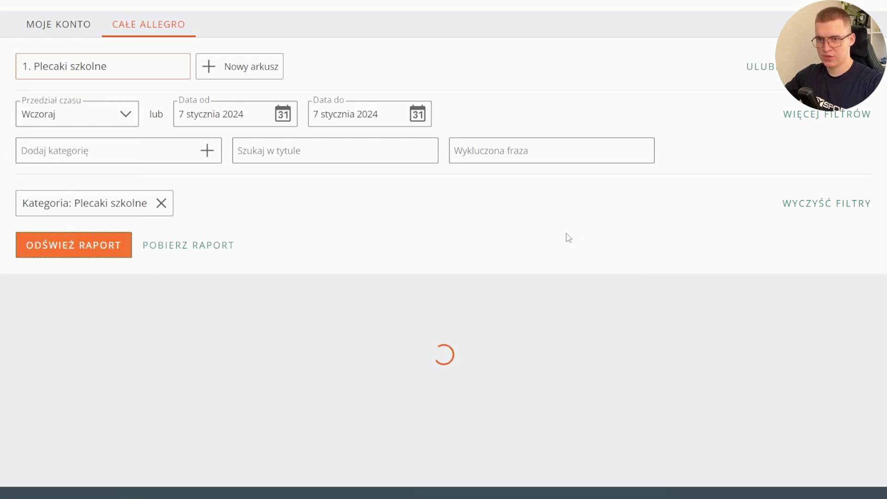
{"action": "scroll", "coordinate": [568, 237], "scroll_direction": "down", "scroll_amount": 3}
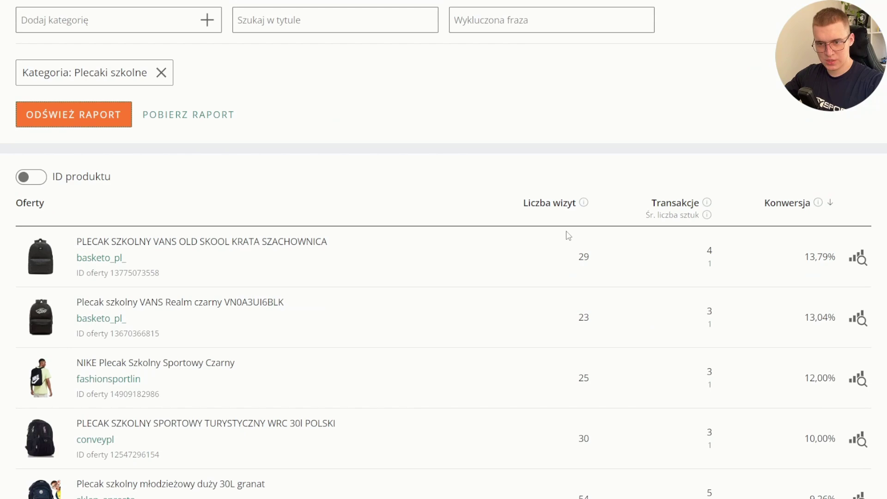
{"action": "scroll", "coordinate": [245, 365], "scroll_direction": "down", "scroll_amount": 2}
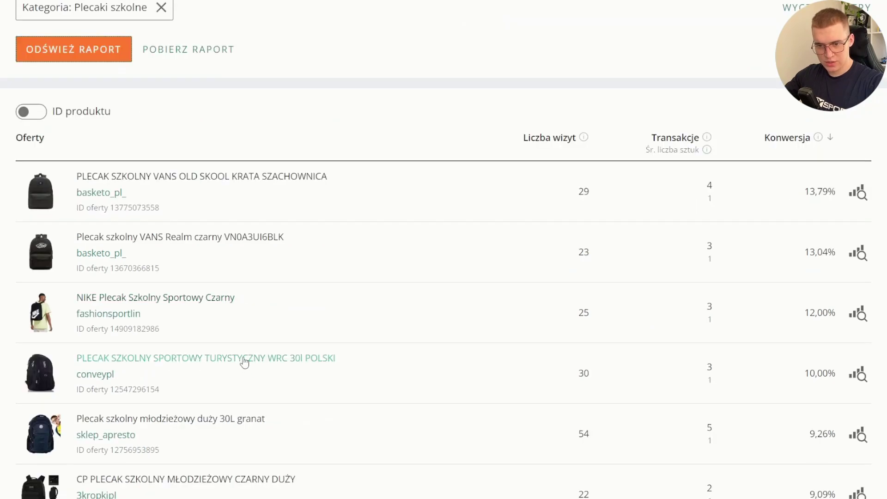
{"action": "scroll", "coordinate": [176, 301], "scroll_direction": "down", "scroll_amount": 3}
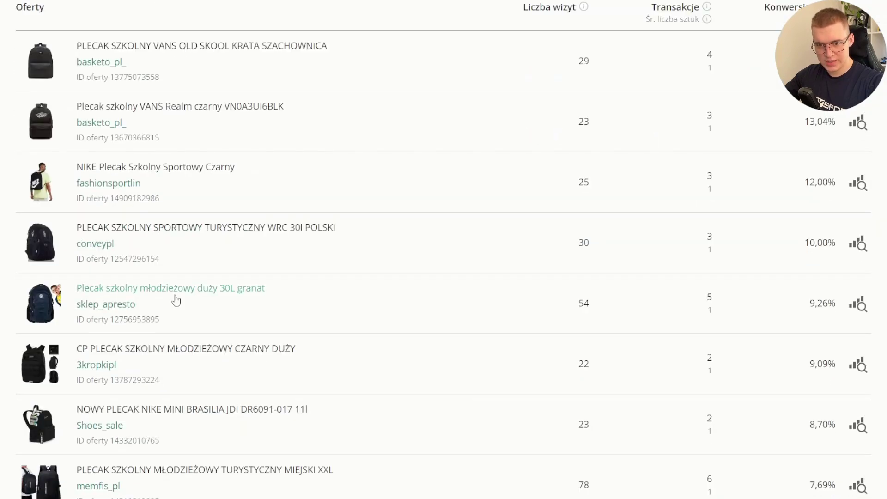
{"action": "scroll", "coordinate": [176, 301], "scroll_direction": "down", "scroll_amount": 3}
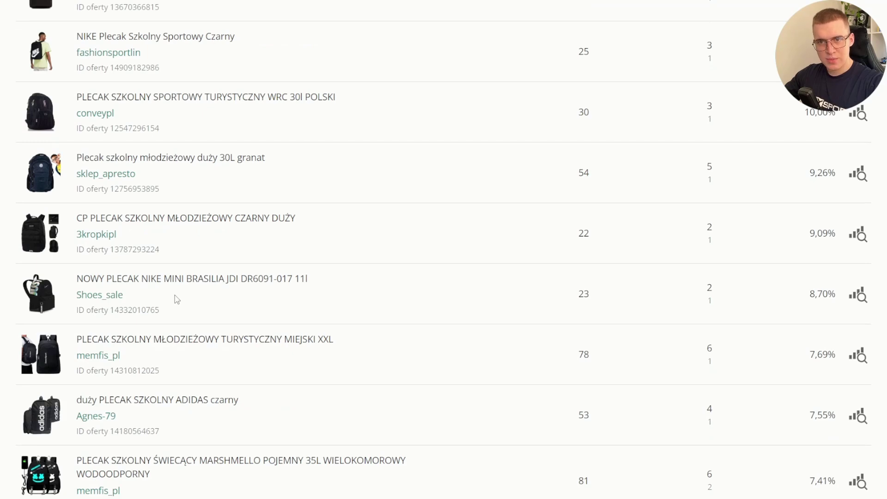
{"action": "scroll", "coordinate": [176, 301], "scroll_direction": "up", "scroll_amount": 6}
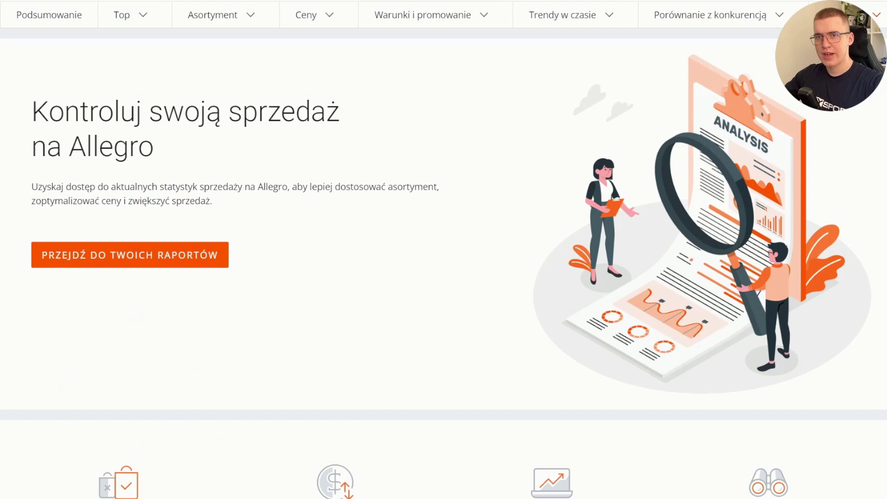
- Open the Odwiedziny według ofert report and review the visits, transactions and conversion of the Plecaki szkolne offers
{"action": "left_click", "coordinate": [235, 23]}
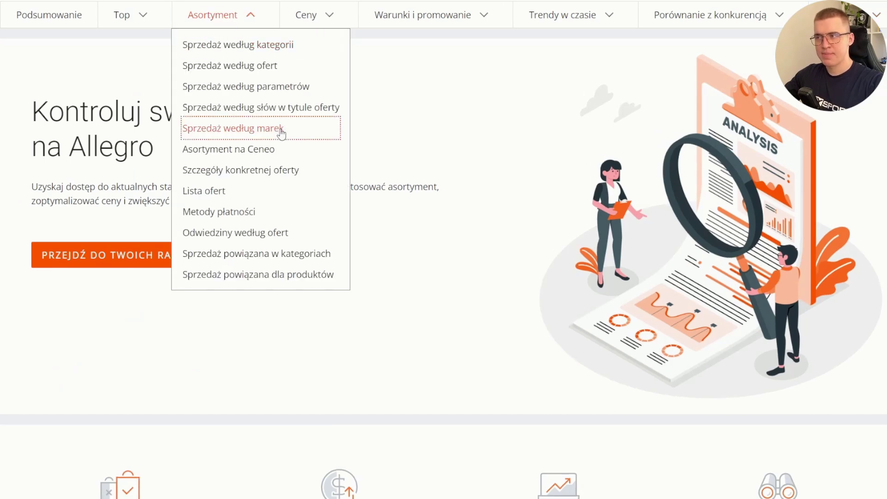
{"action": "left_click", "coordinate": [264, 232]}
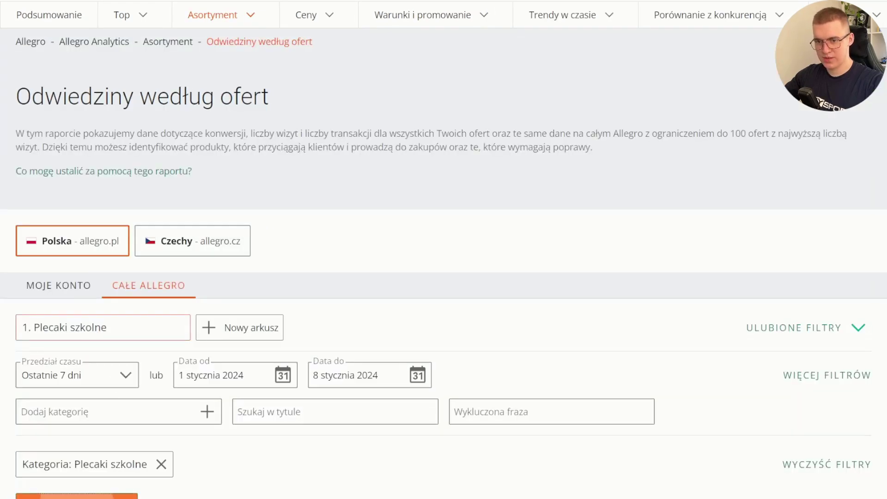
{"action": "scroll", "coordinate": [380, 396], "scroll_direction": "down", "scroll_amount": 4}
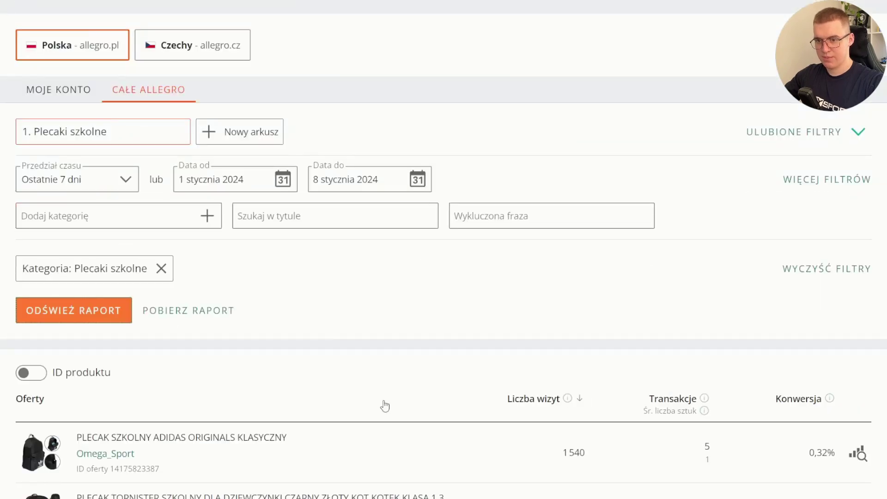
{"action": "scroll", "coordinate": [385, 407], "scroll_direction": "down", "scroll_amount": 3}
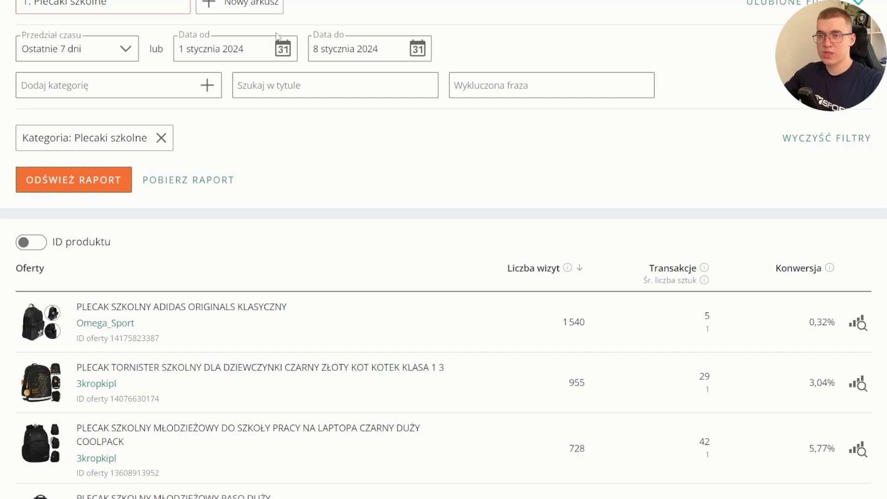
{"action": "scroll", "coordinate": [284, 55], "scroll_direction": "up", "scroll_amount": 7}
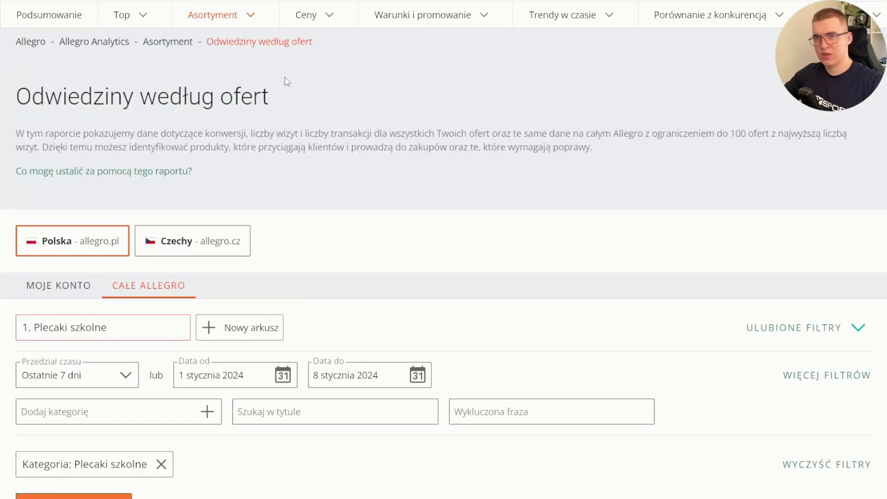
- Open the Sprzedaż według słów w tytule oferty report and set its scope to Całe Allegro
{"action": "left_click", "coordinate": [251, 16]}
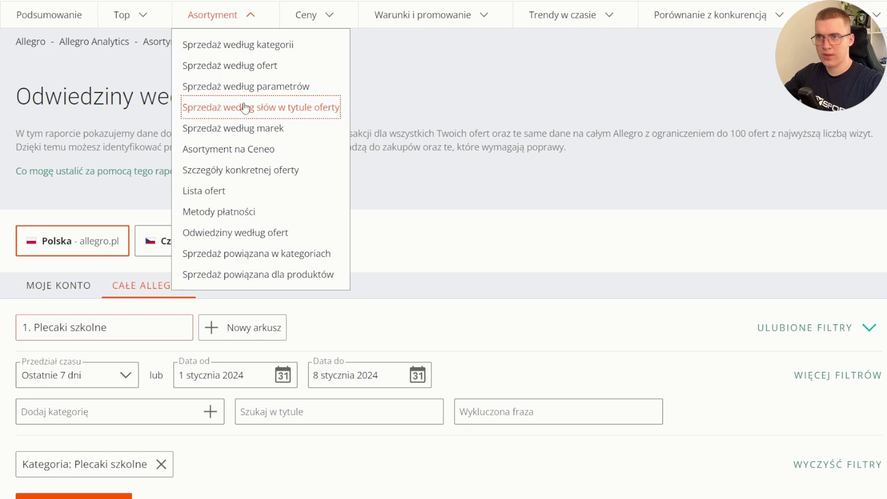
{"action": "left_click", "coordinate": [261, 107]}
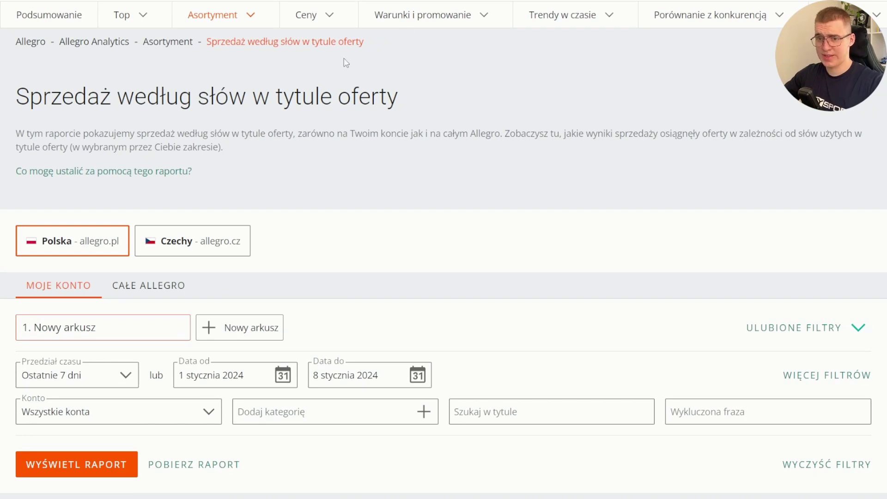
{"action": "left_click", "coordinate": [173, 294]}
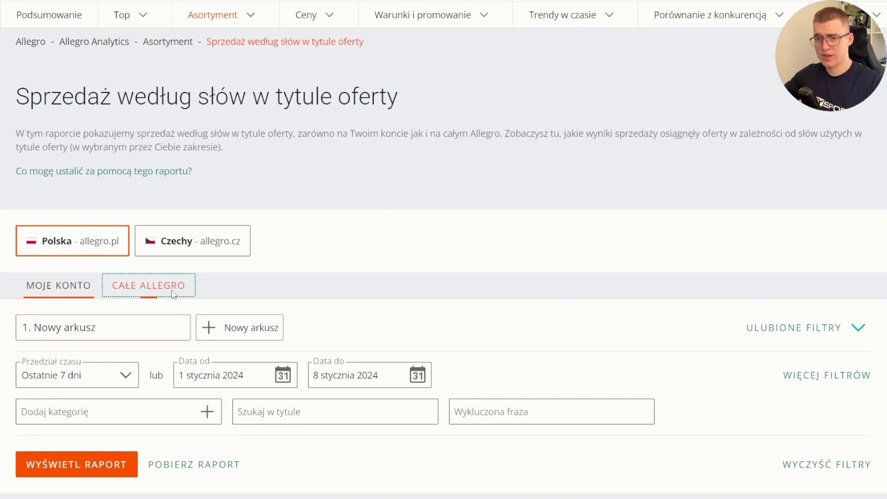
{"action": "left_click", "coordinate": [150, 413]}
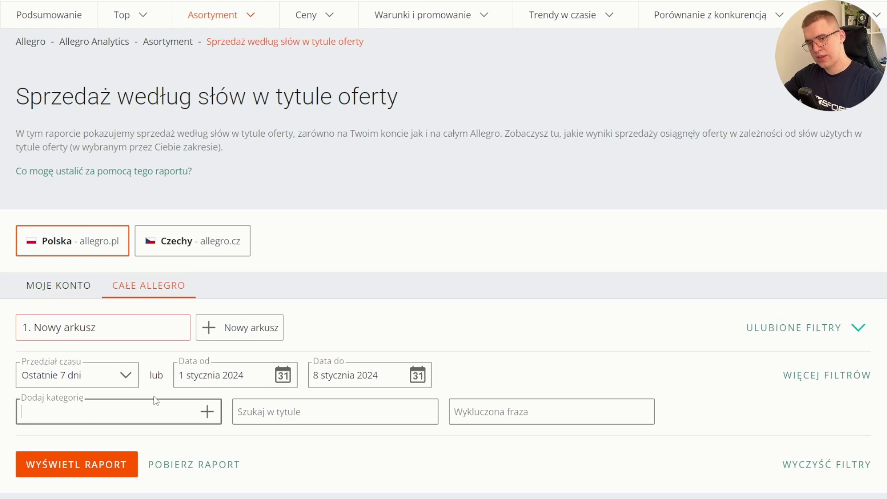
{"action": "type", "text": "pl"}
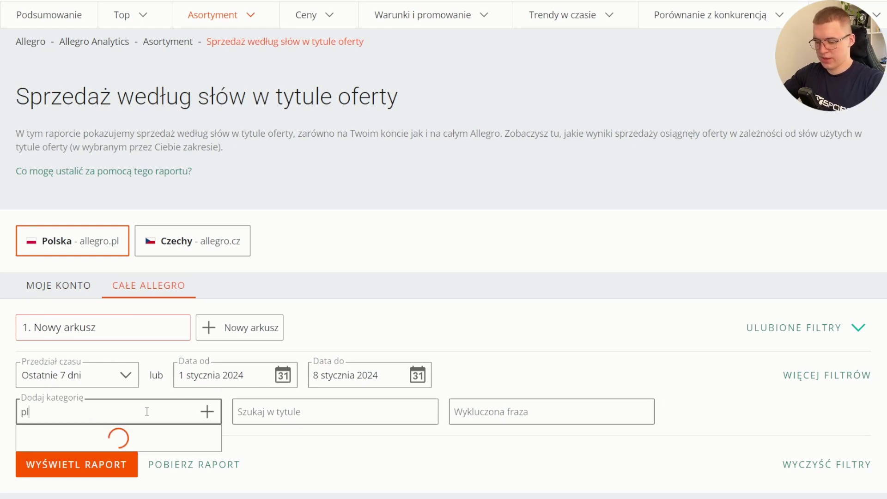
{"action": "type", "text": "ecaki"}
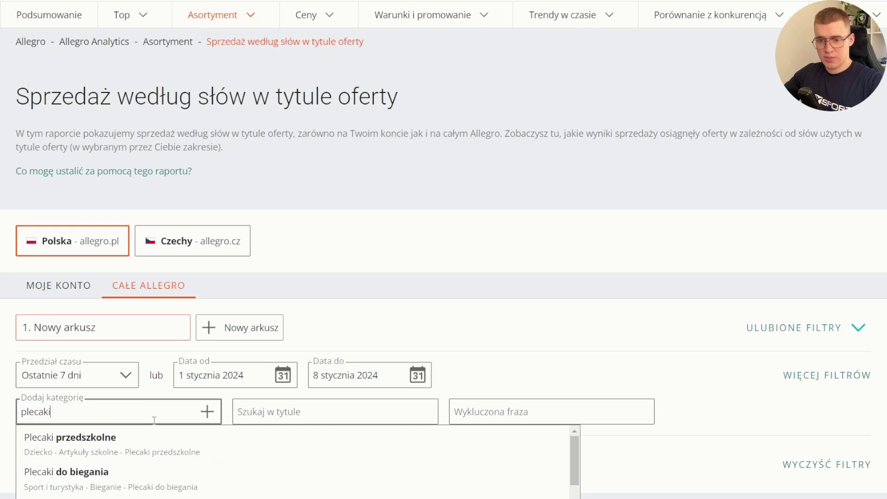
{"action": "scroll", "coordinate": [155, 416], "scroll_direction": "down", "scroll_amount": 2}
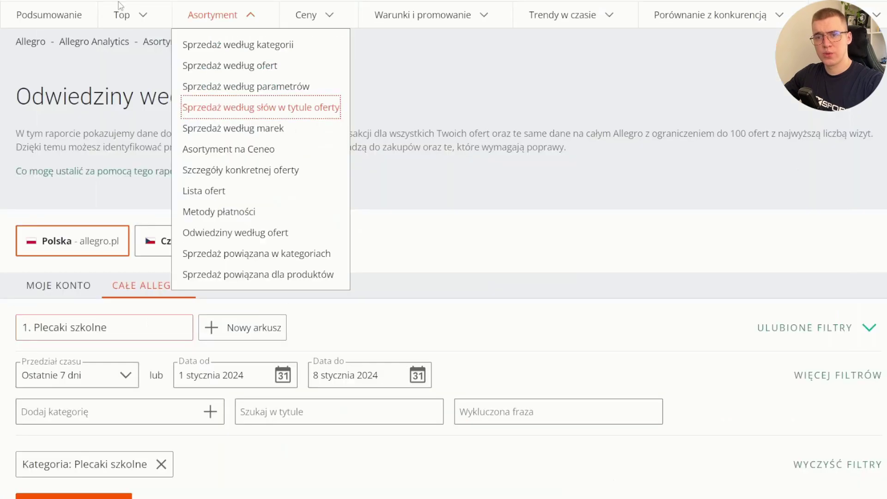
- Filter the title keyword sales report by the category Plecaki szkolne and generate it
{"action": "left_click", "coordinate": [112, 82]}
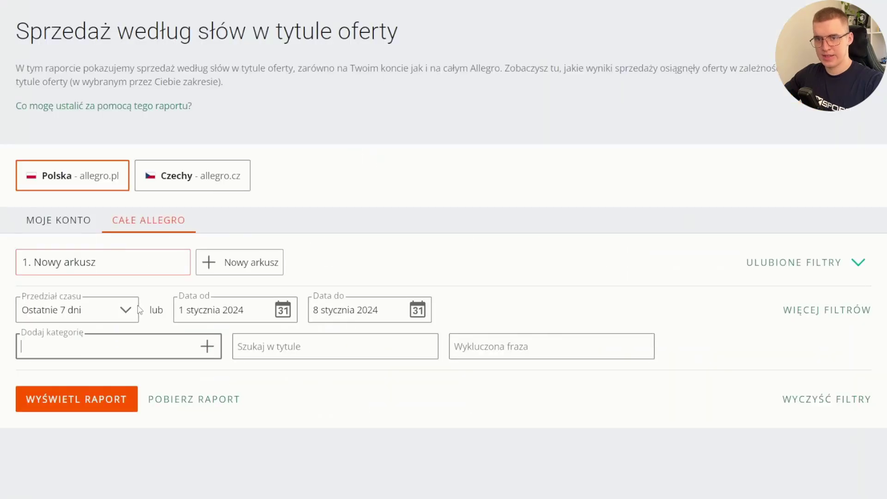
{"action": "left_click", "coordinate": [101, 343]}
{"action": "type", "text": "Plecaki szkolne"}
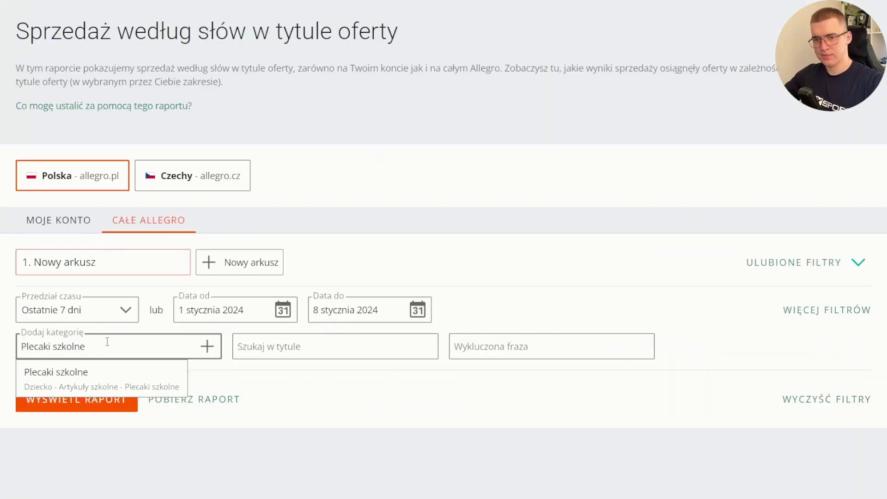
{"action": "left_click", "coordinate": [104, 374]}
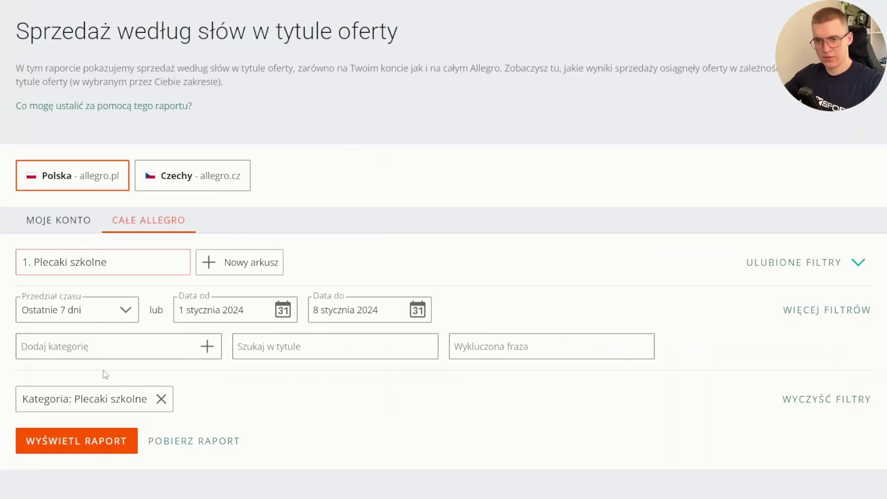
{"action": "left_click", "coordinate": [95, 448]}
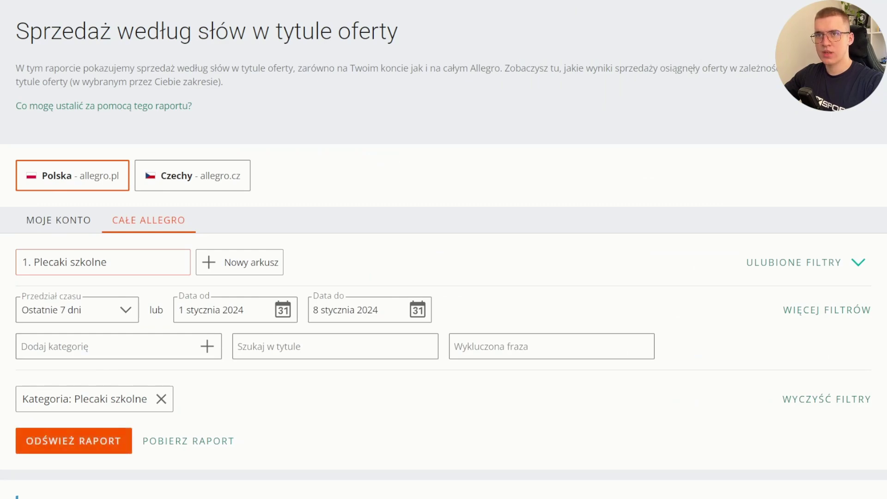
- Set the keyword report's time range to Ostatnie 90 dni and regenerate it
{"action": "scroll", "coordinate": [273, 202], "scroll_direction": "down", "scroll_amount": 3}
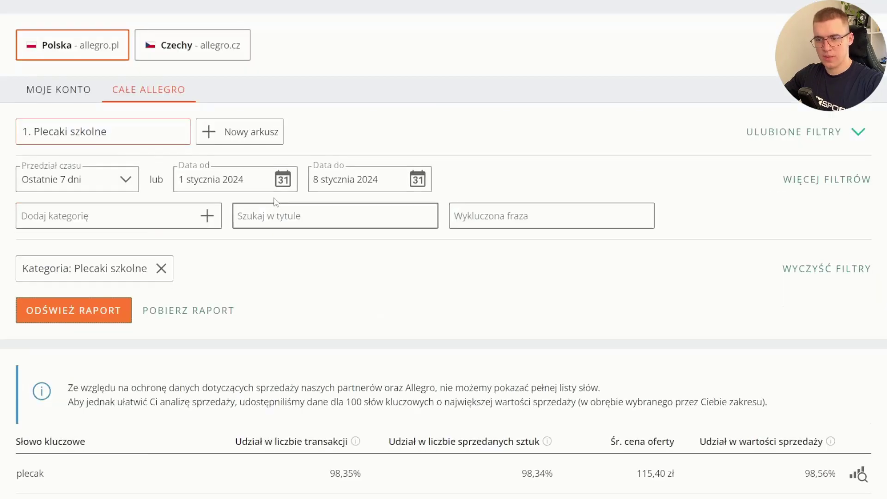
{"action": "left_click", "coordinate": [119, 187]}
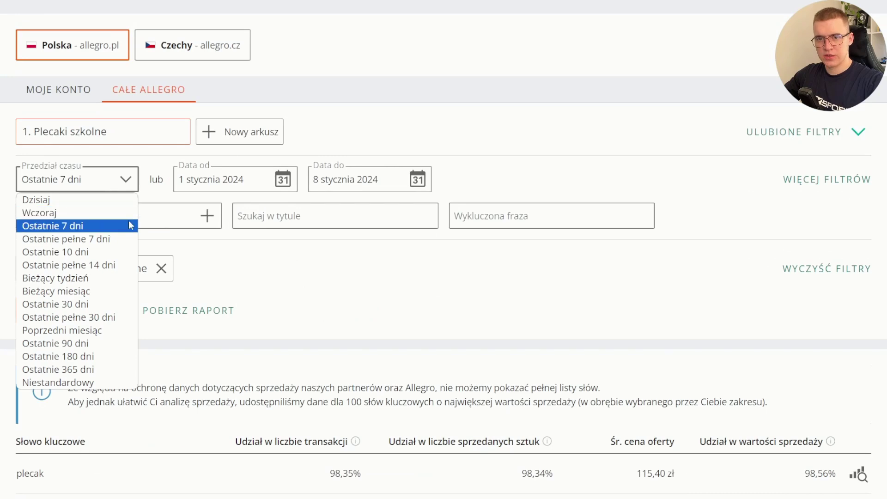
{"action": "left_click", "coordinate": [88, 342]}
{"action": "left_click", "coordinate": [96, 313]}
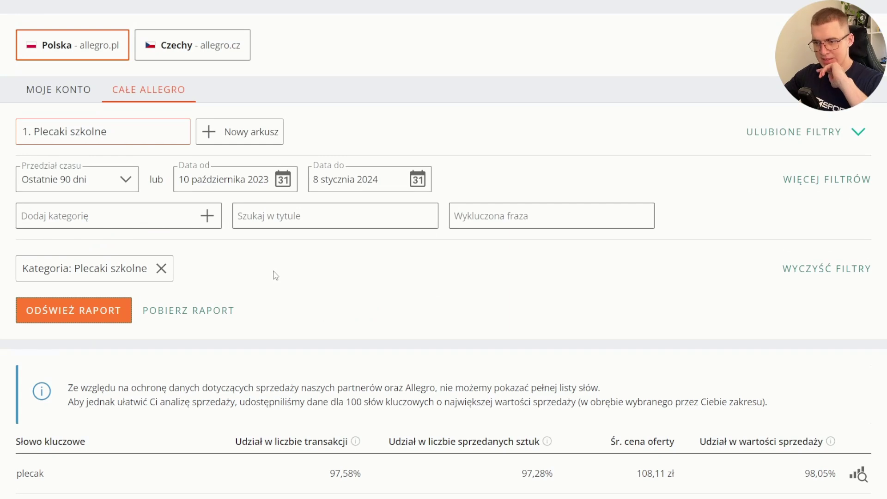
{"action": "scroll", "coordinate": [272, 275], "scroll_direction": "down", "scroll_amount": 1}
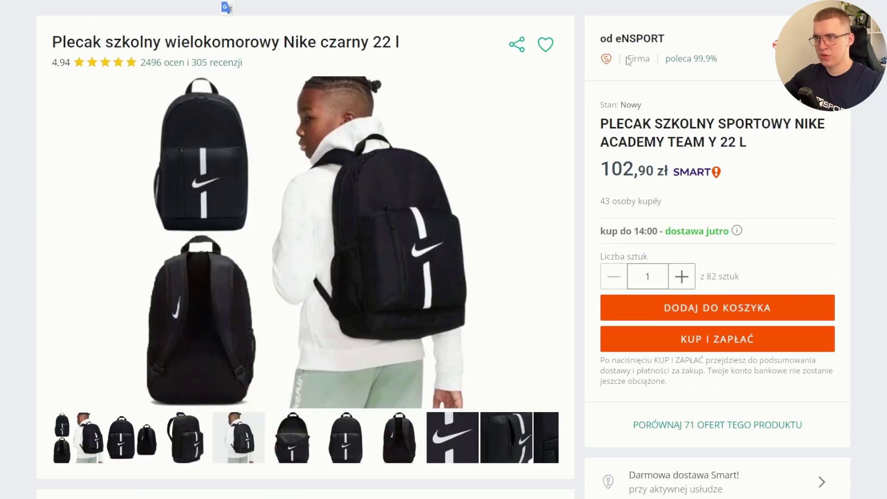
- Highlight the seller names eNSPORT and streetbrands_pl on the two Nike school backpack offer pages to compare them
{"action": "left_click_drag", "start_coordinate": [666, 39], "coordinate": [619, 40]}
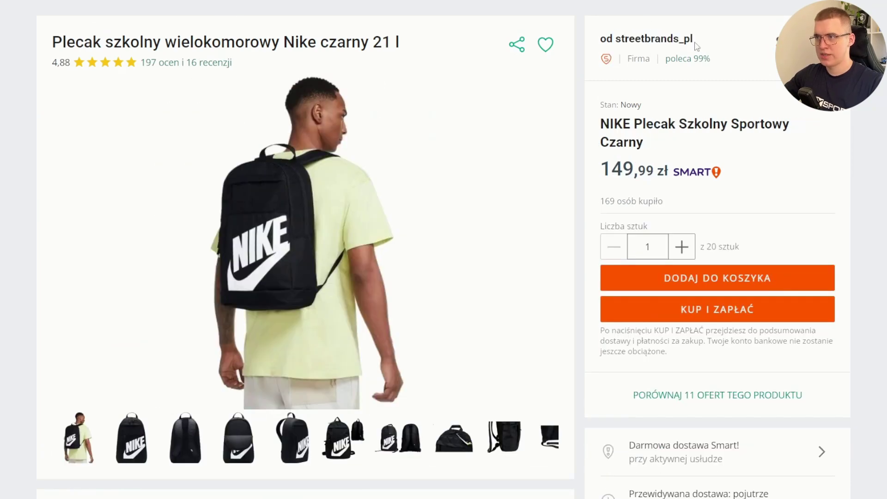
{"action": "left_click_drag", "start_coordinate": [694, 39], "coordinate": [615, 36]}
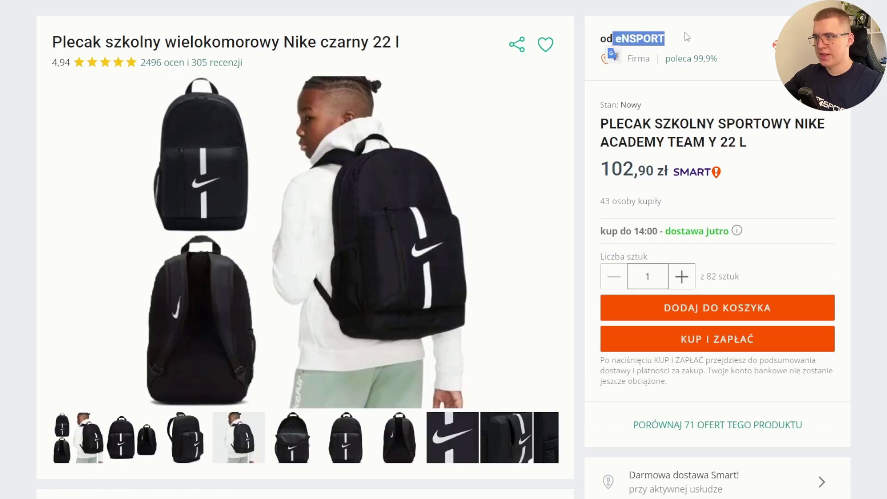
{"action": "left_click", "coordinate": [687, 37]}
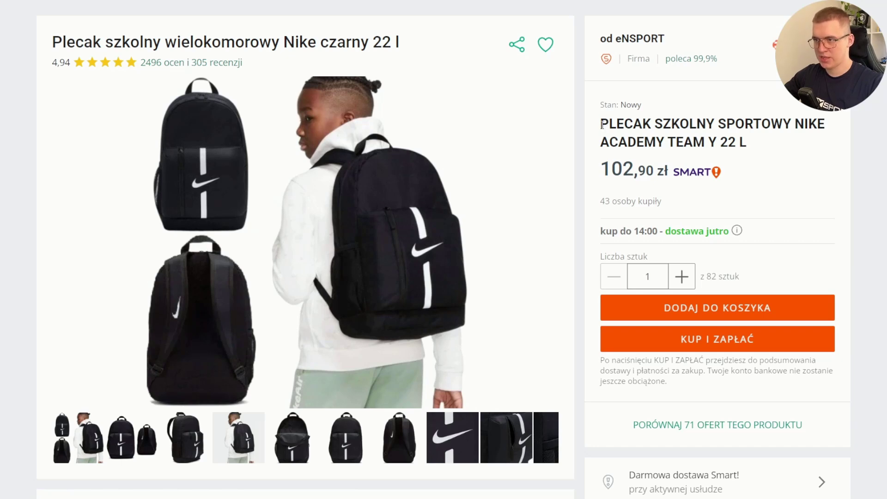
- Highlight PLECAK SZKOLNY in the eNSPORT offer title, and check the transaction share of młodzieżowy in the keyword report
{"action": "left_click_drag", "start_coordinate": [600, 124], "coordinate": [714, 125]}
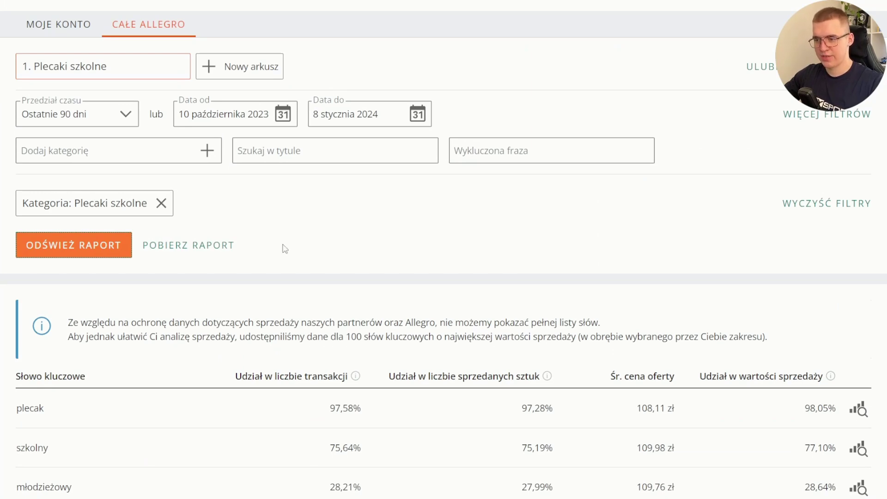
{"action": "scroll", "coordinate": [284, 252], "scroll_direction": "down", "scroll_amount": 2}
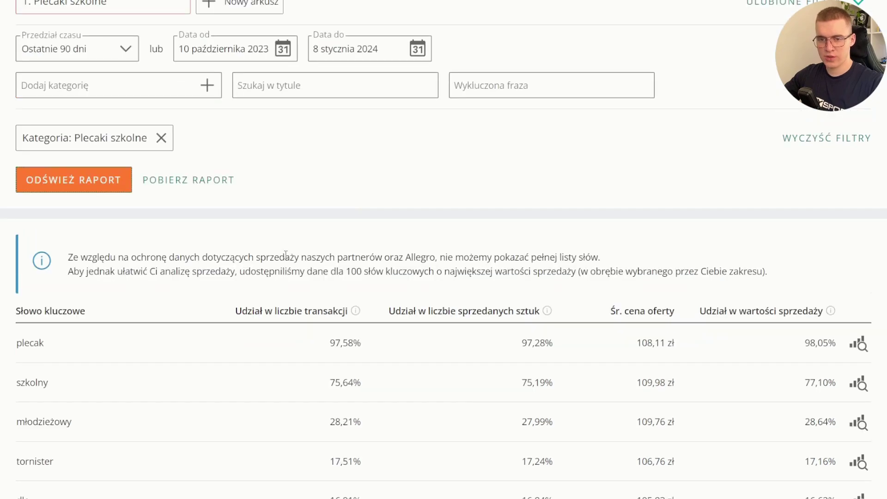
{"action": "left_click_drag", "start_coordinate": [330, 422], "coordinate": [371, 426]}
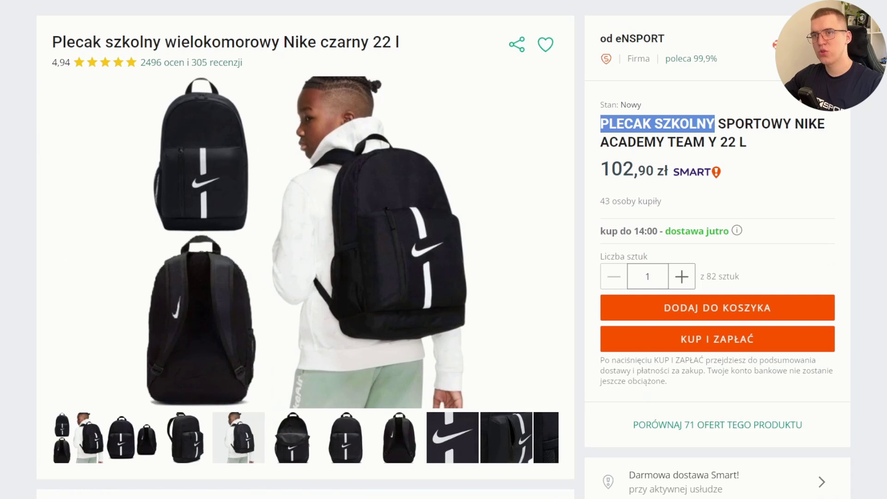
- Highlight PLECAK SZKOLNY and then the full title of the eNSPORT Nike backpack offer to examine its wording
{"action": "left_click", "coordinate": [606, 128]}
{"action": "left_click_drag", "start_coordinate": [600, 125], "coordinate": [716, 124]}
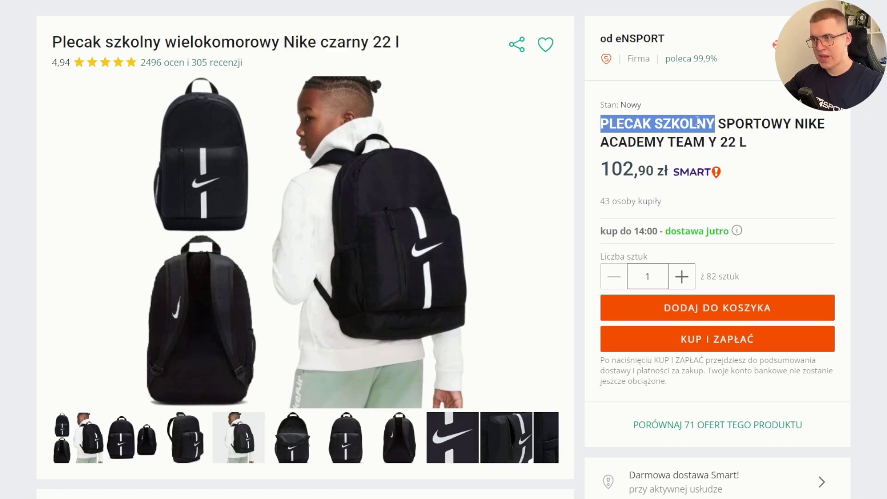
{"action": "left_click_drag", "start_coordinate": [748, 143], "coordinate": [602, 125]}
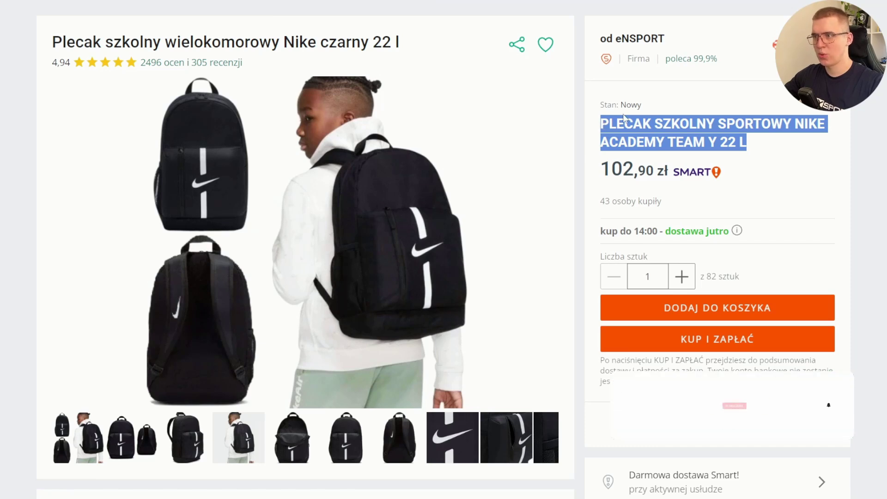
{"action": "left_click", "coordinate": [767, 146]}
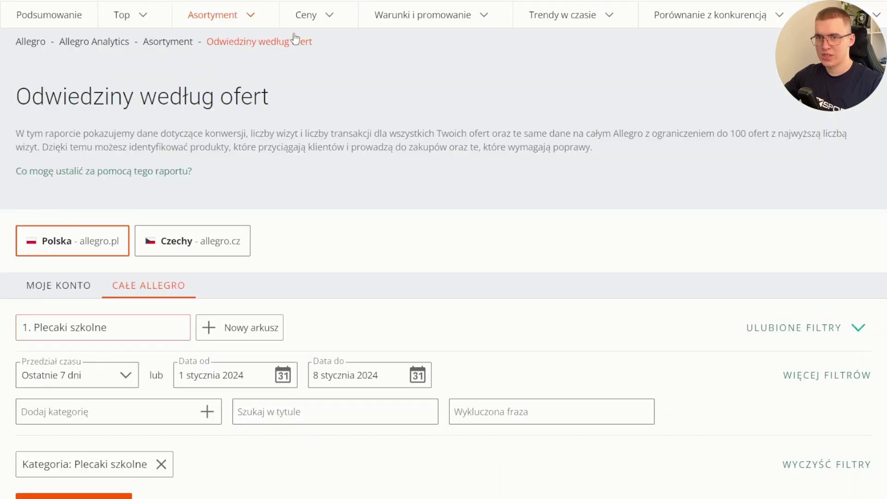
- Set the time range of the Odwiedziny według ofert report to Wczoraj and regenerate it
{"action": "scroll", "coordinate": [293, 42], "scroll_direction": "down", "scroll_amount": 5}
{"action": "scroll", "coordinate": [293, 39], "scroll_direction": "down", "scroll_amount": 1}
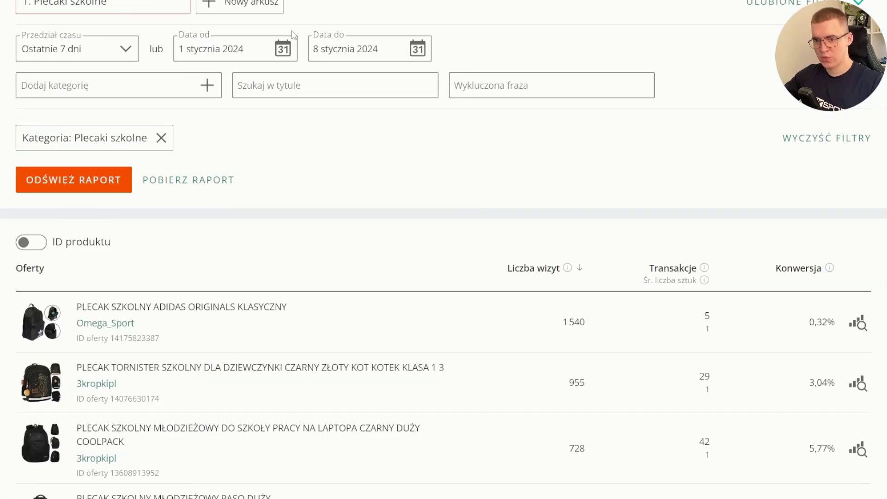
{"action": "scroll", "coordinate": [293, 37], "scroll_direction": "down", "scroll_amount": 3}
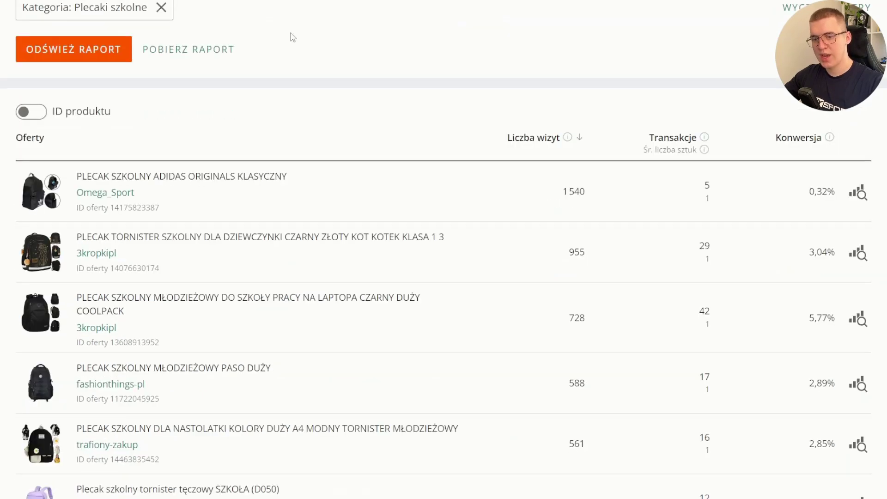
{"action": "scroll", "coordinate": [292, 33], "scroll_direction": "up", "scroll_amount": 7}
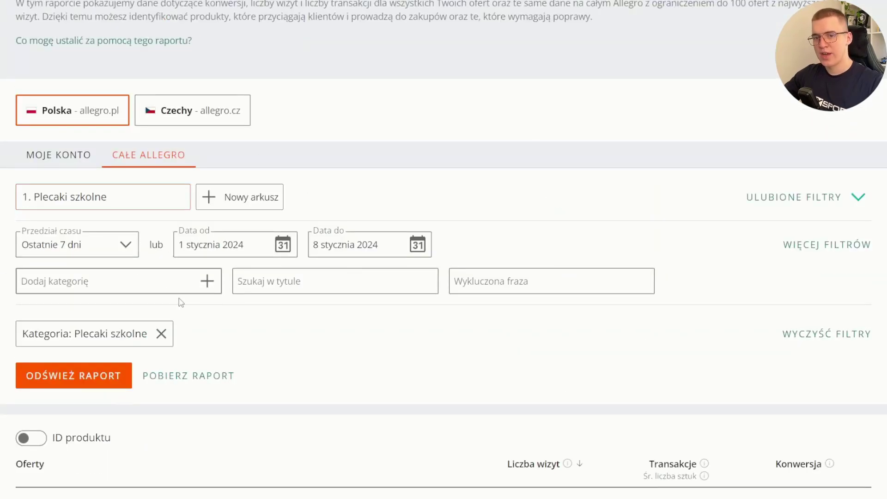
{"action": "left_click", "coordinate": [112, 255]}
{"action": "left_click", "coordinate": [112, 278]}
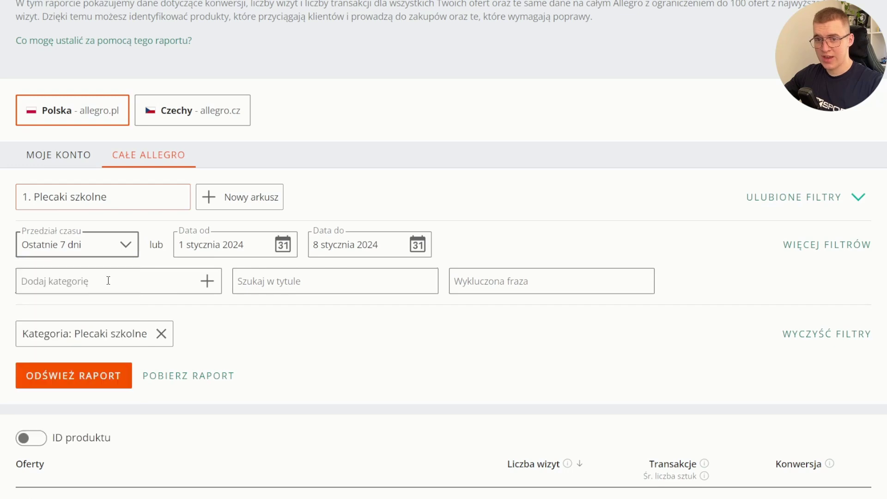
{"action": "left_click", "coordinate": [113, 375]}
- Highlight the visit counts of the first, third and fourth school backpack offers in the visits report to compare them
{"action": "scroll", "coordinate": [273, 367], "scroll_direction": "down", "scroll_amount": 3}
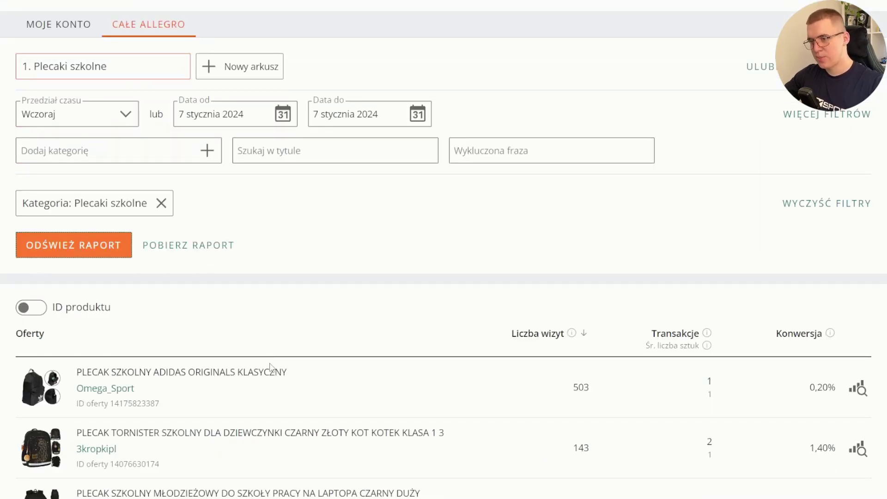
{"action": "scroll", "coordinate": [271, 366], "scroll_direction": "down", "scroll_amount": 1}
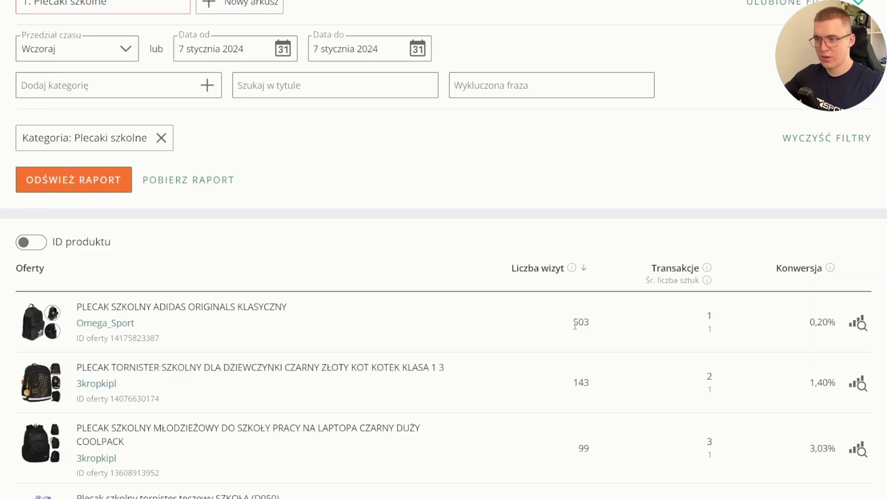
{"action": "left_click_drag", "start_coordinate": [572, 324], "coordinate": [604, 330]}
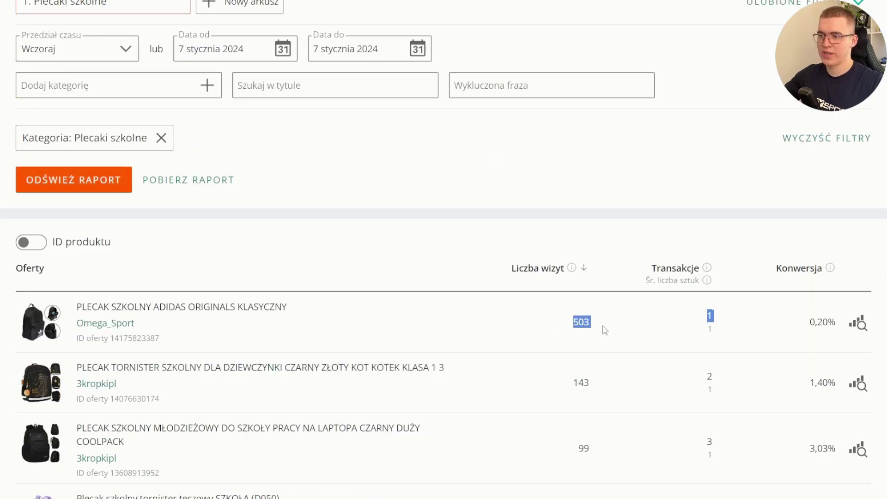
{"action": "scroll", "coordinate": [582, 400], "scroll_direction": "down", "scroll_amount": 1}
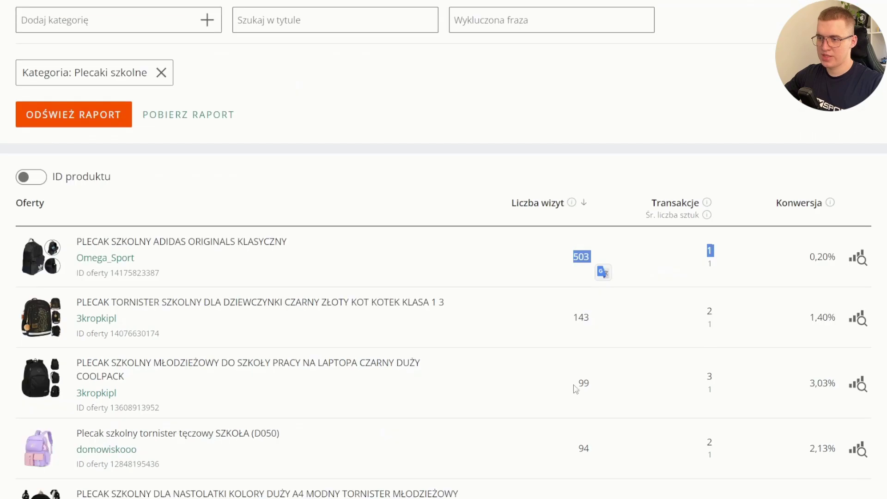
{"action": "left_click_drag", "start_coordinate": [575, 387], "coordinate": [592, 387]}
{"action": "left_click_drag", "start_coordinate": [577, 447], "coordinate": [593, 453]}
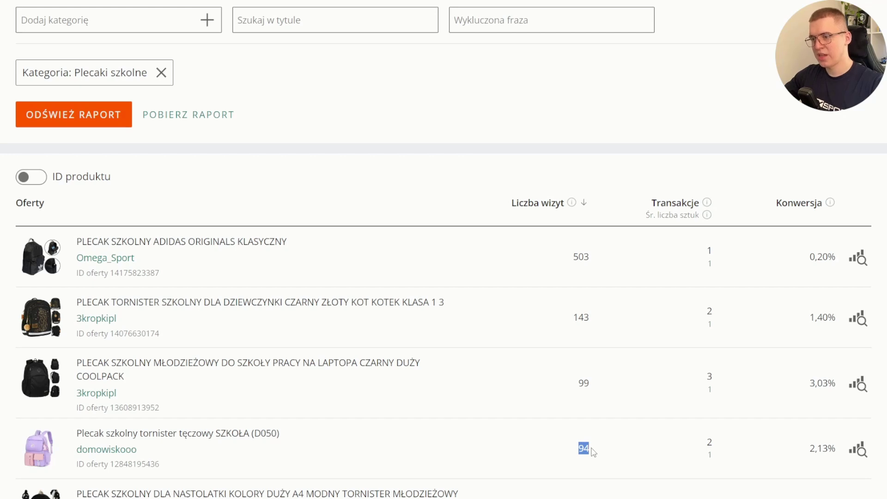
{"action": "left_click_drag", "start_coordinate": [583, 388], "coordinate": [594, 390]}
{"action": "left_click", "coordinate": [595, 390]}
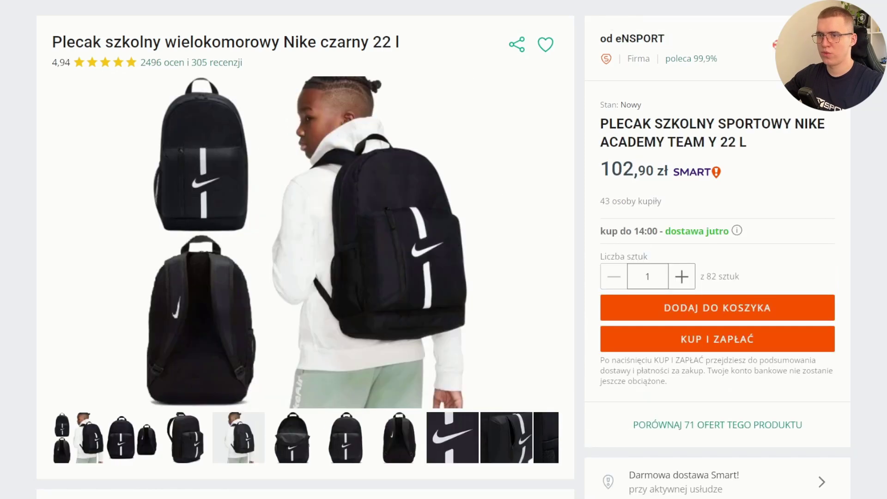
- Examine the sponsored offers section on the streetbrands_pl and eNSPORT Nike backpack offer pages
{"action": "scroll", "coordinate": [505, 143], "scroll_direction": "down", "scroll_amount": 7}
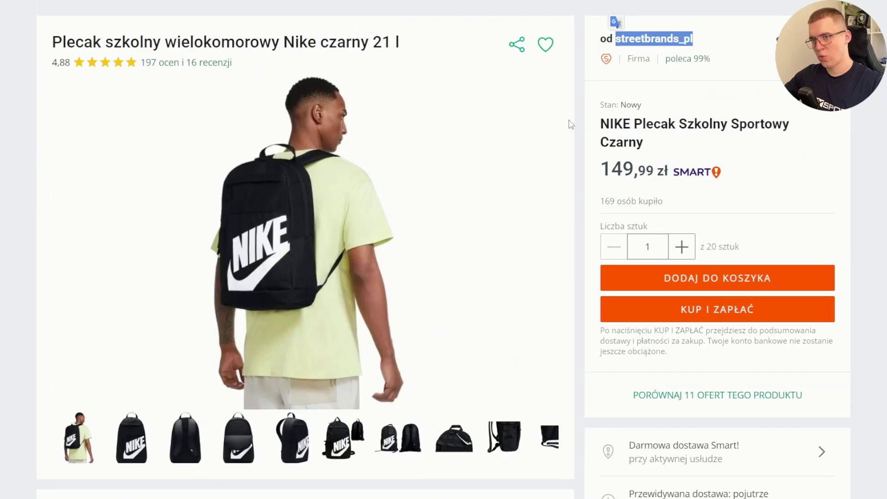
{"action": "scroll", "coordinate": [570, 132], "scroll_direction": "down", "scroll_amount": 3}
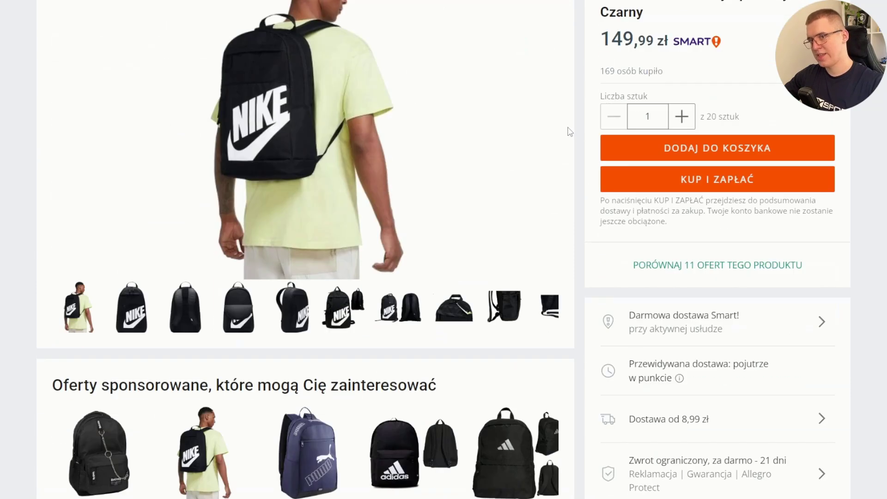
{"action": "scroll", "coordinate": [569, 126], "scroll_direction": "up", "scroll_amount": 4}
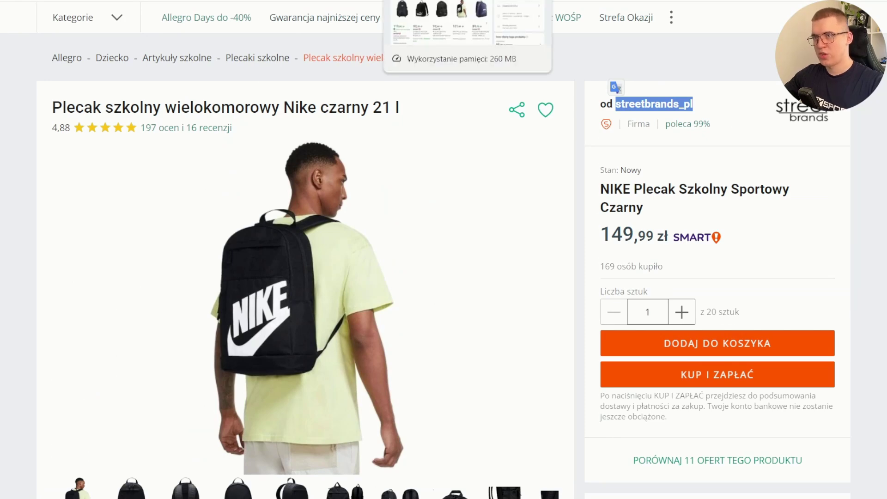
{"action": "key", "text": "ctrl+Tab"}
{"action": "scroll", "coordinate": [541, 139], "scroll_direction": "down", "scroll_amount": 4}
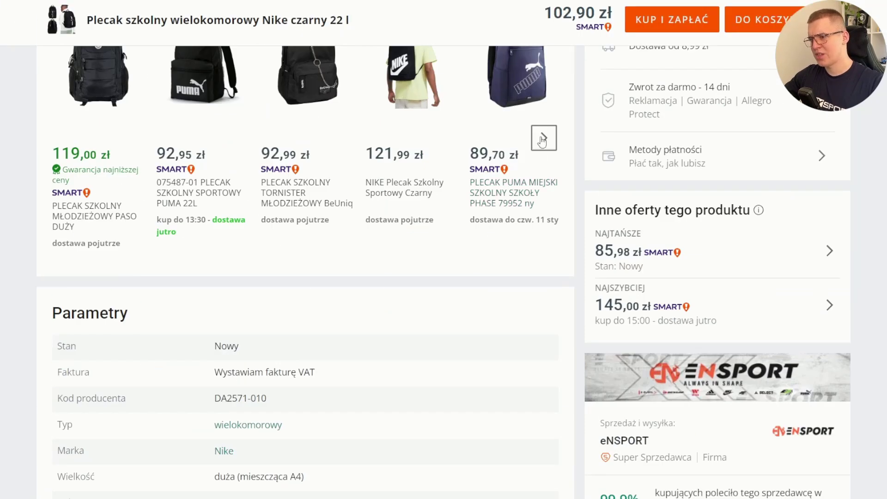
{"action": "scroll", "coordinate": [547, 143], "scroll_direction": "up", "scroll_amount": 3}
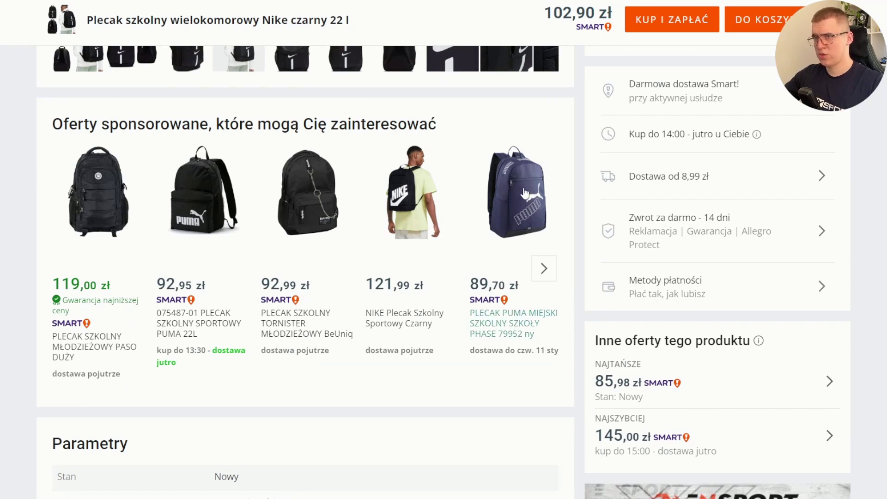
- Look through the open analytics reports and highlight promowania in the heading of the Sprzedaż według opcji promowania report
{"action": "key", "text": "ctrl+Tab"}
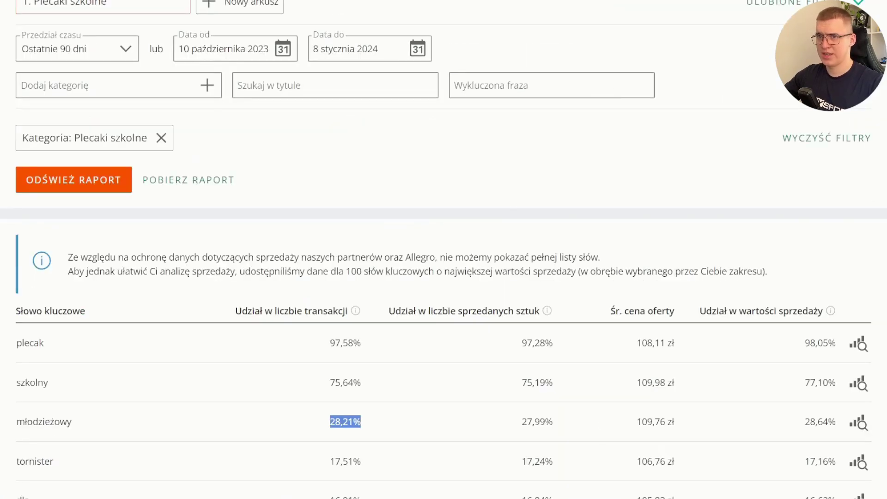
{"action": "key", "text": "ctrl+Tab"}
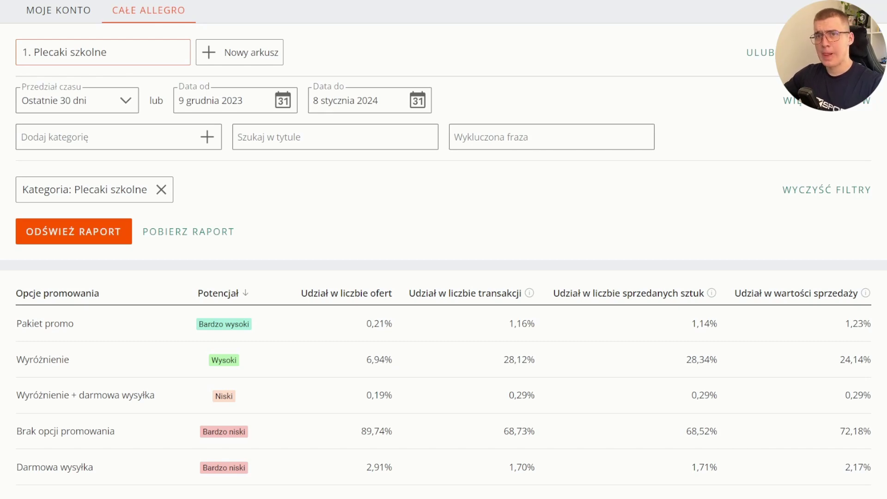
{"action": "key", "text": "ctrl+Tab"}
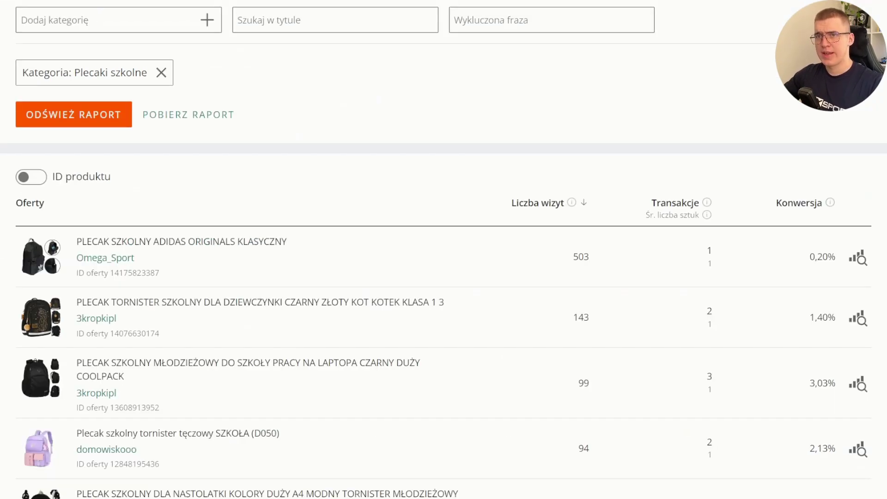
{"action": "key", "text": "ctrl+shift+Tab"}
{"action": "scroll", "coordinate": [386, 34], "scroll_direction": "up", "scroll_amount": 5}
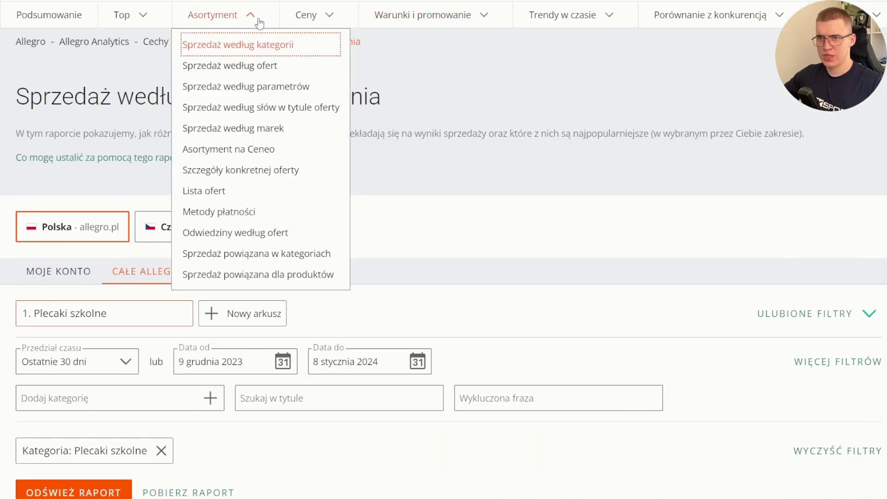
{"action": "left_click", "coordinate": [261, 21]}
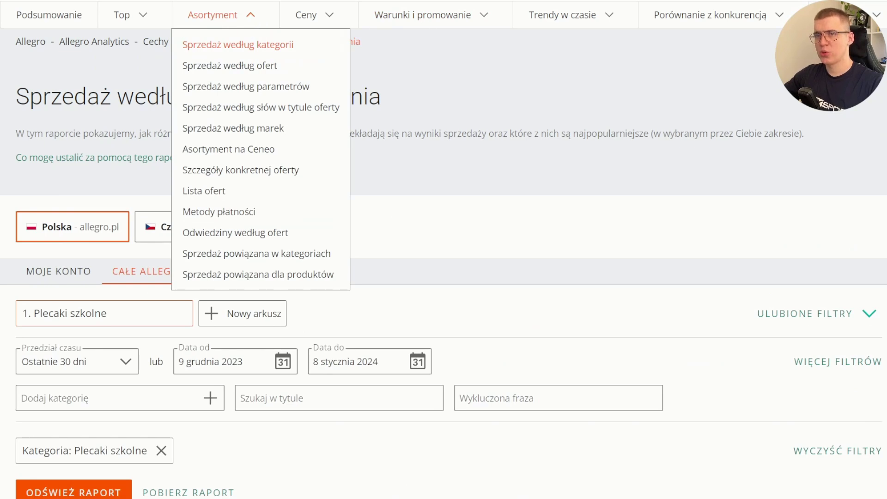
{"action": "key", "text": "Escape"}
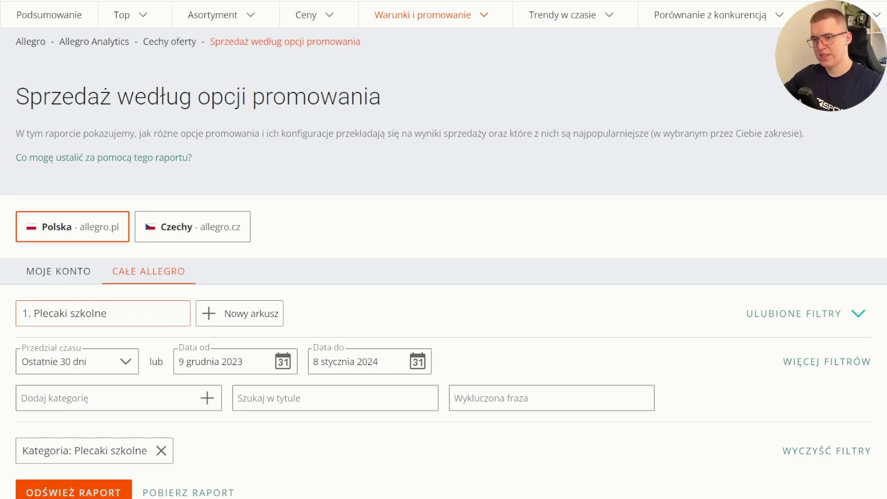
{"action": "left_click_drag", "start_coordinate": [391, 101], "coordinate": [253, 99]}
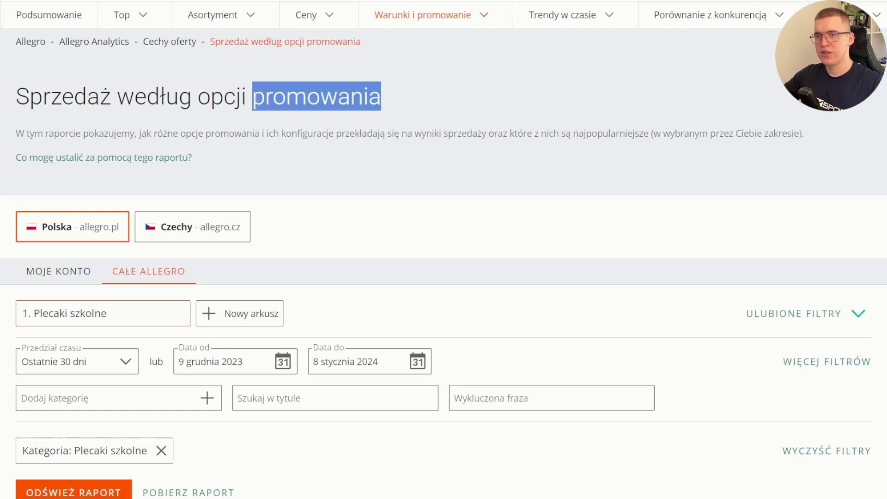
{"action": "left_click", "coordinate": [396, 104]}
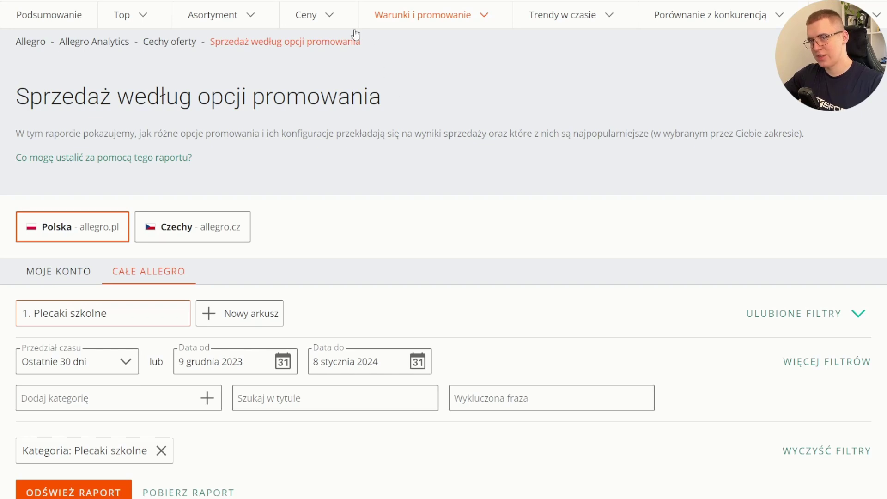
- Open the Rozkład poziomu cen report, set its time range to Ostatnie 30 dni and generate it
{"action": "left_click", "coordinate": [338, 24]}
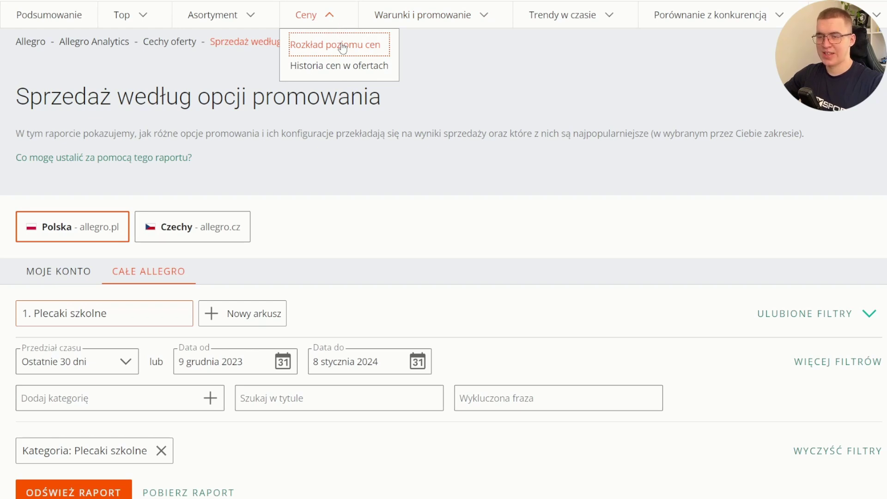
{"action": "left_click", "coordinate": [342, 48]}
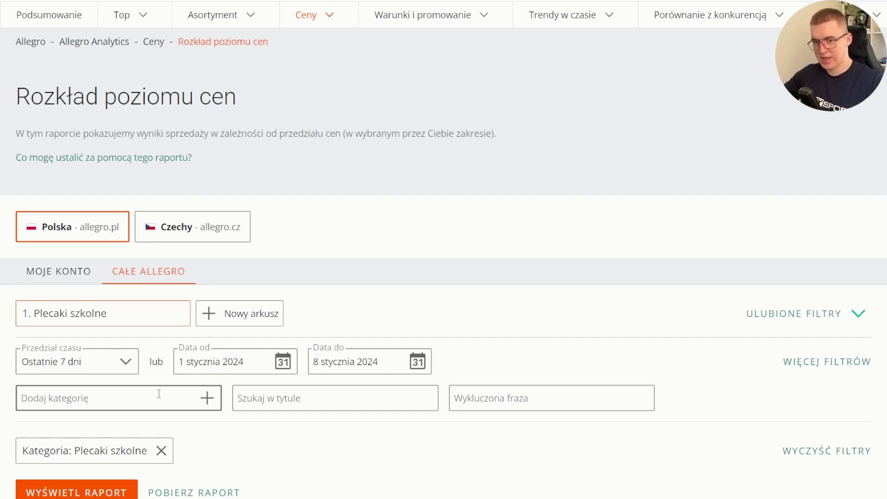
{"action": "left_click", "coordinate": [115, 366]}
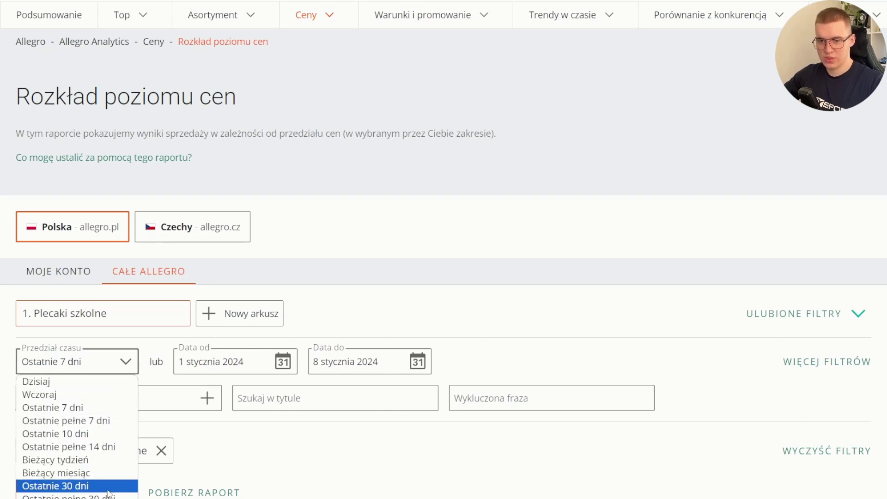
{"action": "left_click", "coordinate": [109, 486]}
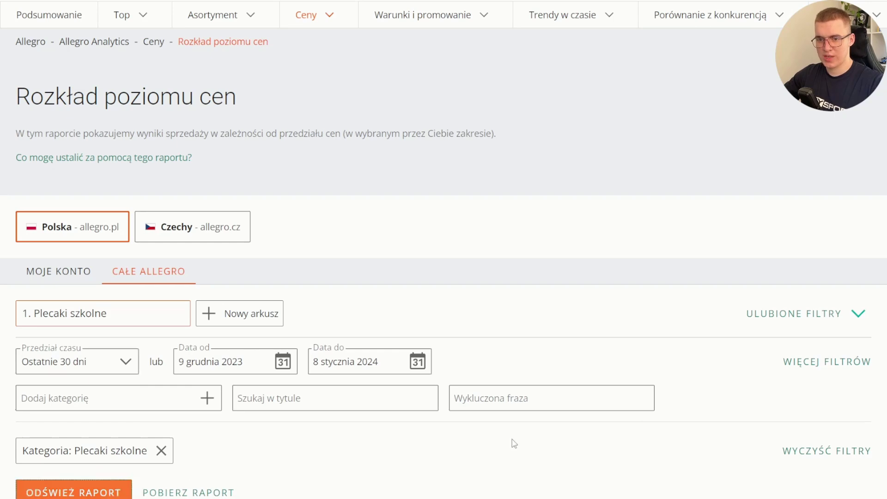
- Limit the Rozkład poziomu cen chart to prices from 50 to 200 with a step of 5 and apply the settings
{"action": "scroll", "coordinate": [651, 426], "scroll_direction": "down", "scroll_amount": 8}
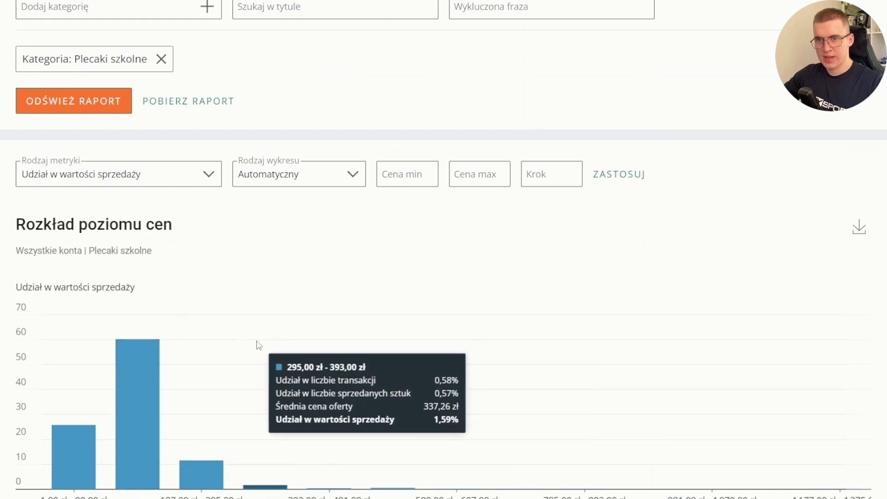
{"action": "mouse_move", "coordinate": [147, 431]}
{"action": "left_click", "coordinate": [561, 172]}
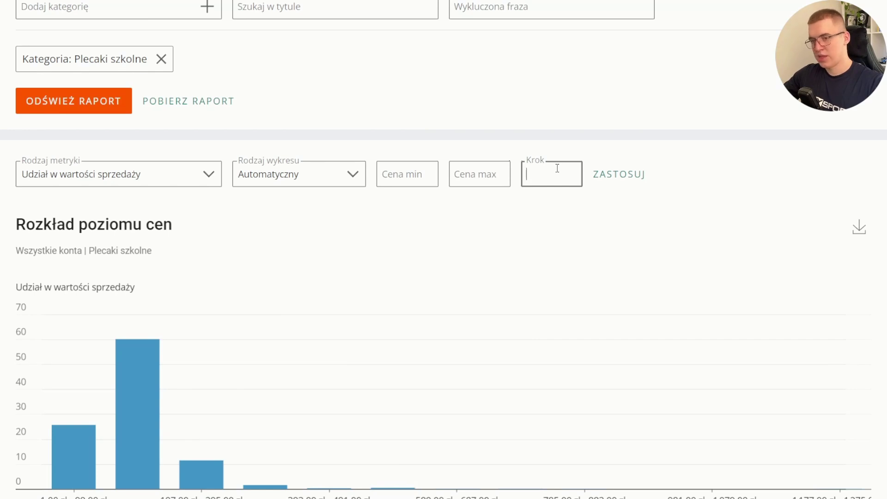
{"action": "type", "text": "5"}
{"action": "left_click", "coordinate": [491, 179]}
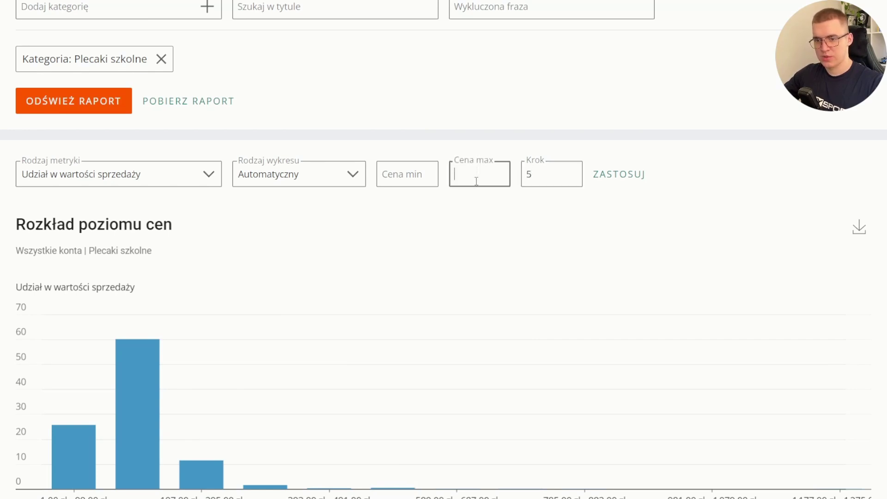
{"action": "mouse_move", "coordinate": [127, 405]}
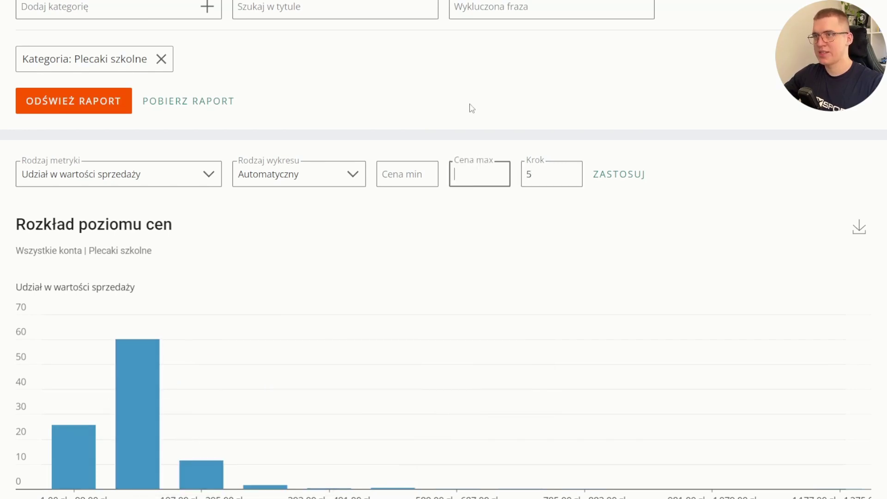
{"action": "type", "text": "200"}
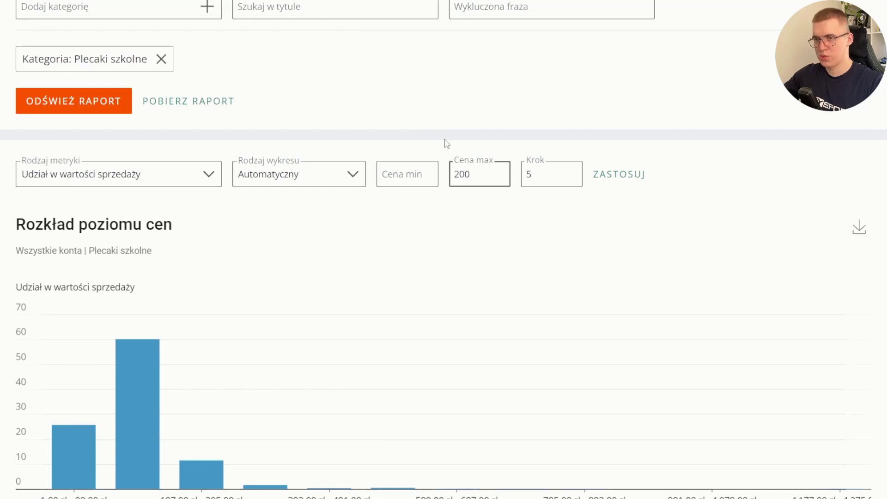
{"action": "left_click", "coordinate": [425, 168]}
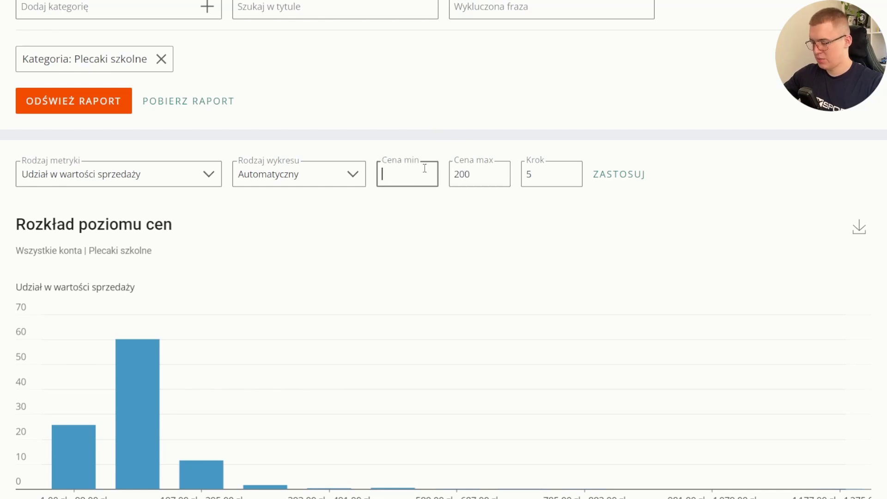
{"action": "type", "text": "50"}
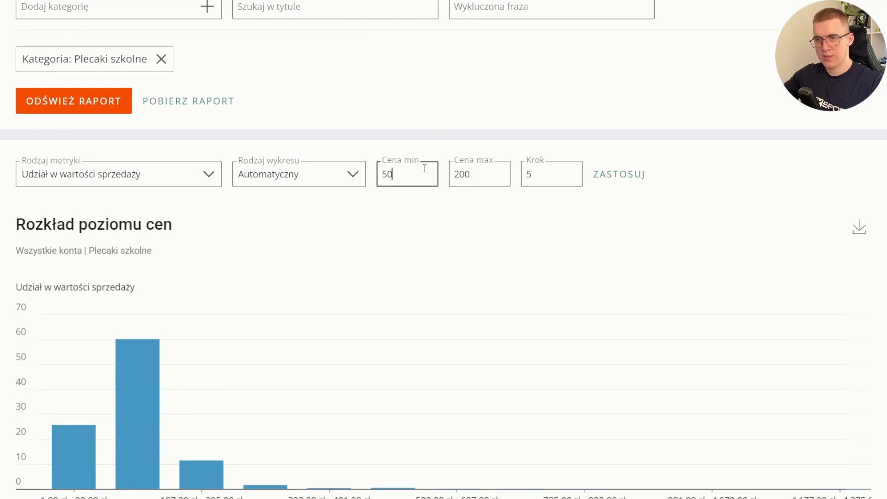
{"action": "mouse_move", "coordinate": [139, 417]}
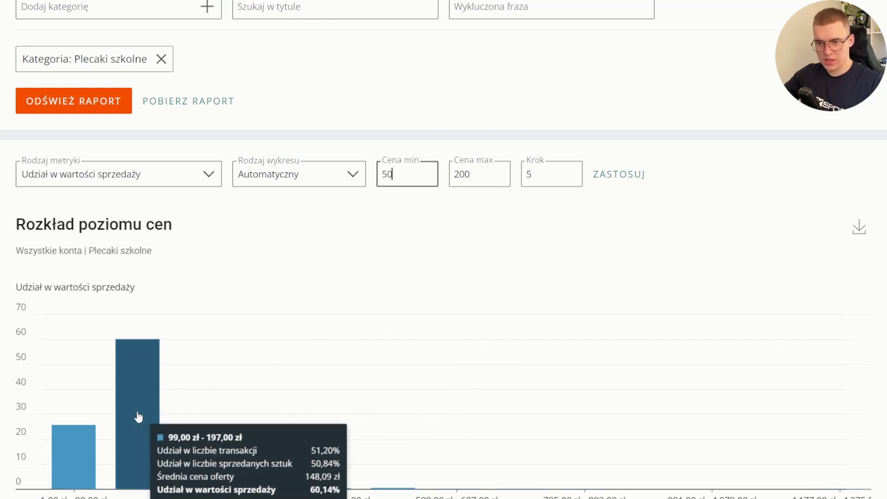
{"action": "left_click", "coordinate": [638, 179]}
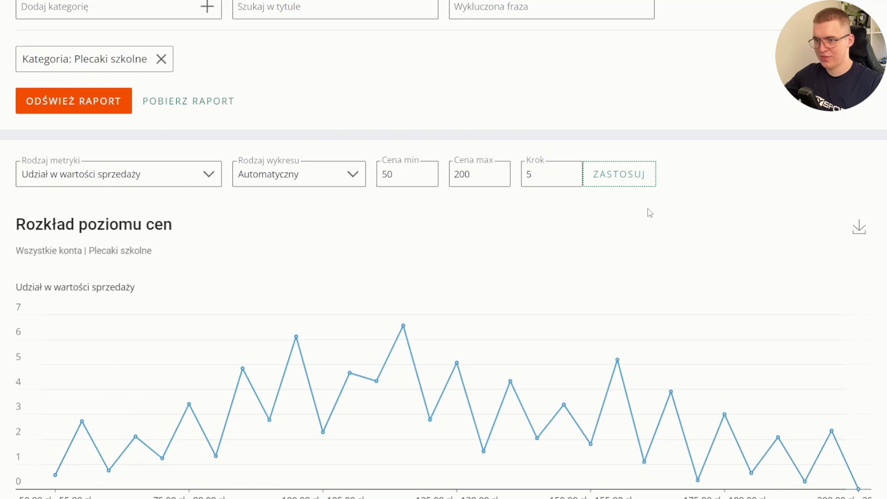
- Review the price chart, the eNSPORT Nike offer page and the other open reports, highlighting the first offer's visit count in the visits report
{"action": "mouse_move", "coordinate": [404, 329]}
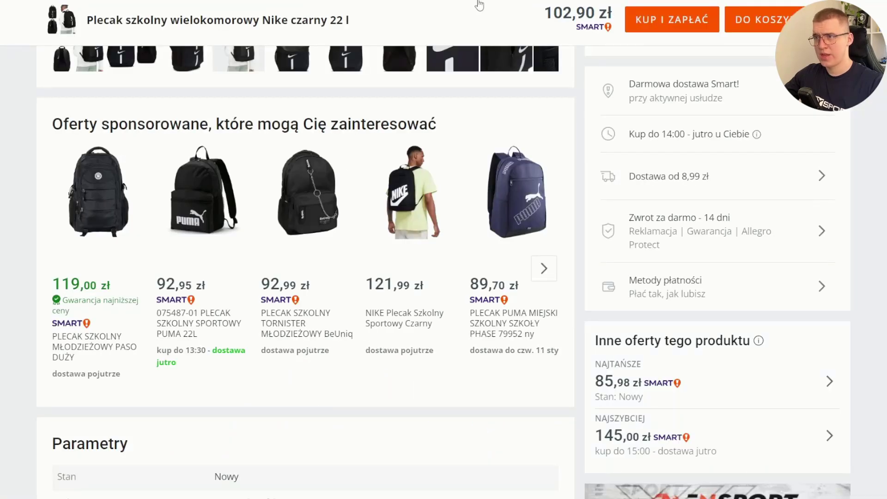
{"action": "scroll", "coordinate": [543, 187], "scroll_direction": "up", "scroll_amount": 8}
{"action": "scroll", "coordinate": [543, 187], "scroll_direction": "up", "scroll_amount": 3}
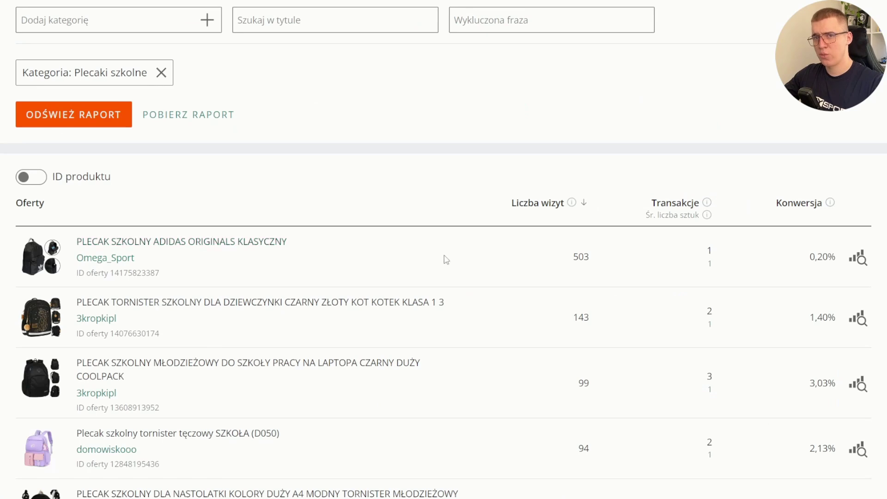
{"action": "left_click_drag", "start_coordinate": [573, 257], "coordinate": [592, 259]}
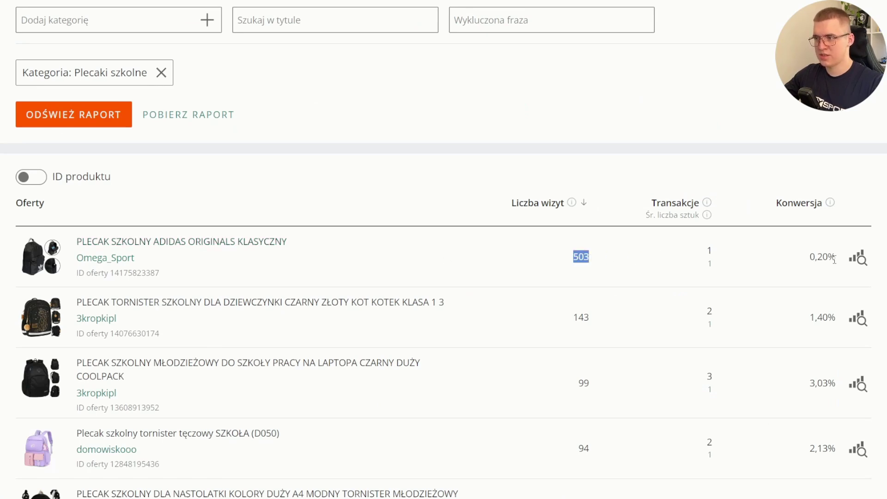
{"action": "key", "text": "ctrl+Tab"}
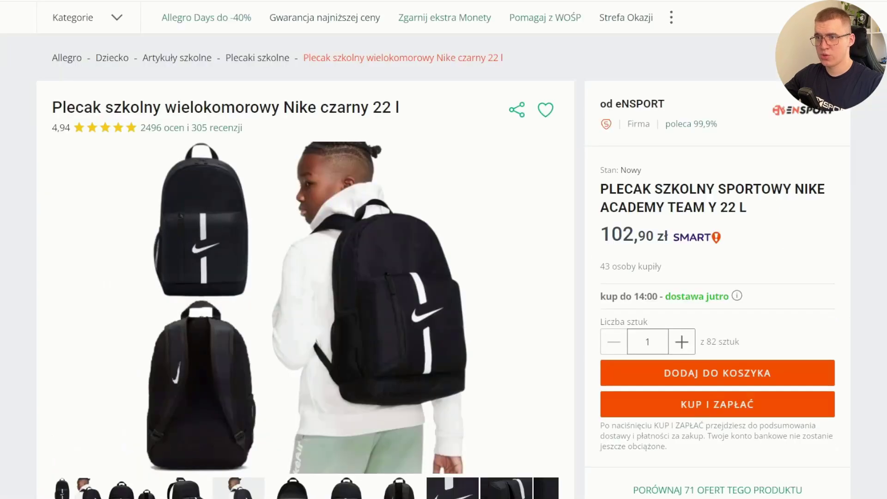
{"action": "key", "text": "ctrl+Tab"}
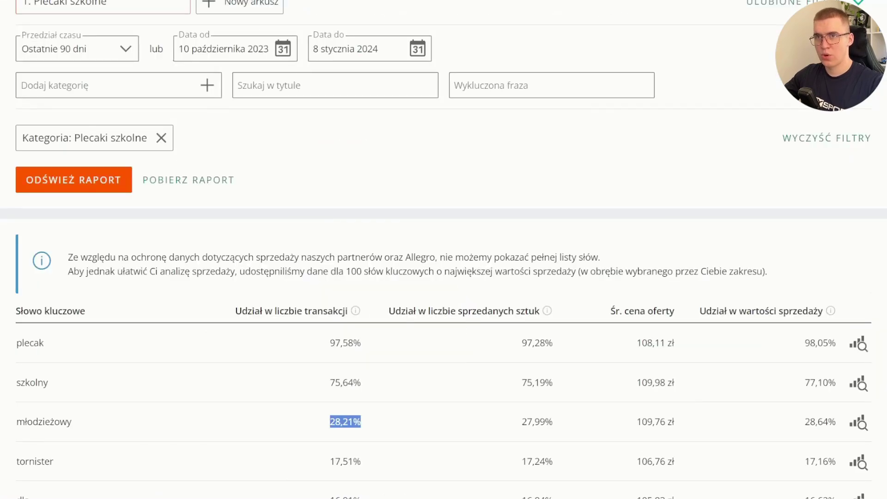
{"action": "key", "text": "ctrl+Tab"}
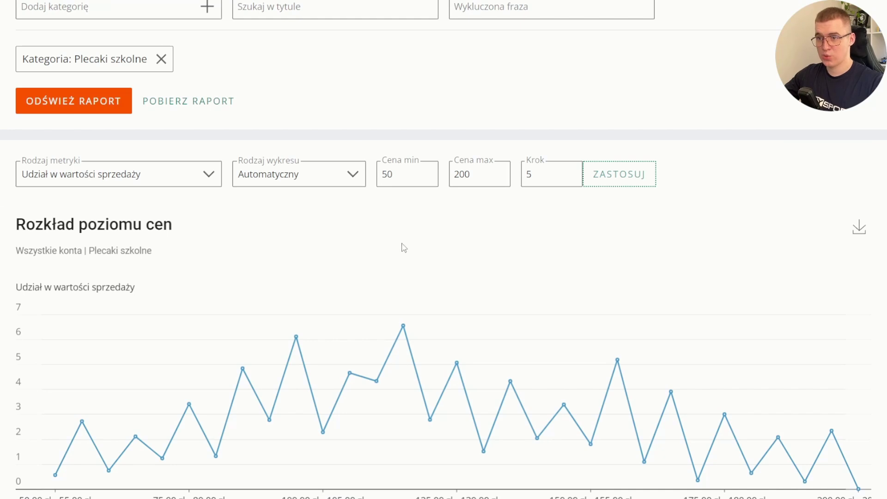
{"action": "mouse_move", "coordinate": [412, 329]}
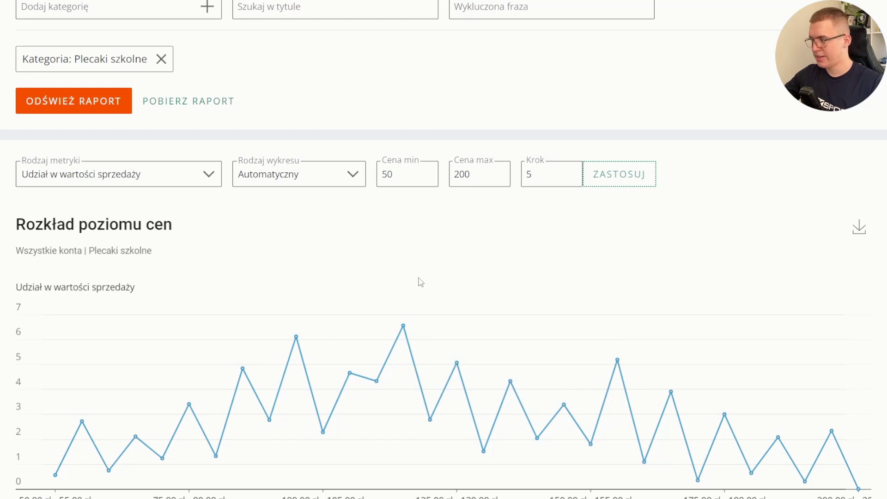
- Open the Sprzedaż według godzin i dni tygodnia report, set its time range to Ostatnie 90 dni and generate it
{"action": "scroll", "coordinate": [503, 257], "scroll_direction": "up", "scroll_amount": 3}
{"action": "scroll", "coordinate": [504, 260], "scroll_direction": "up", "scroll_amount": 6}
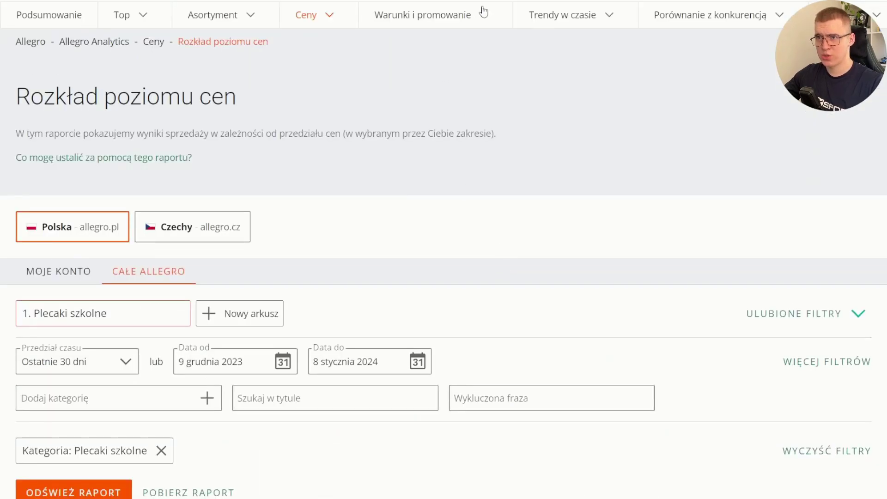
{"action": "left_click", "coordinate": [559, 16]}
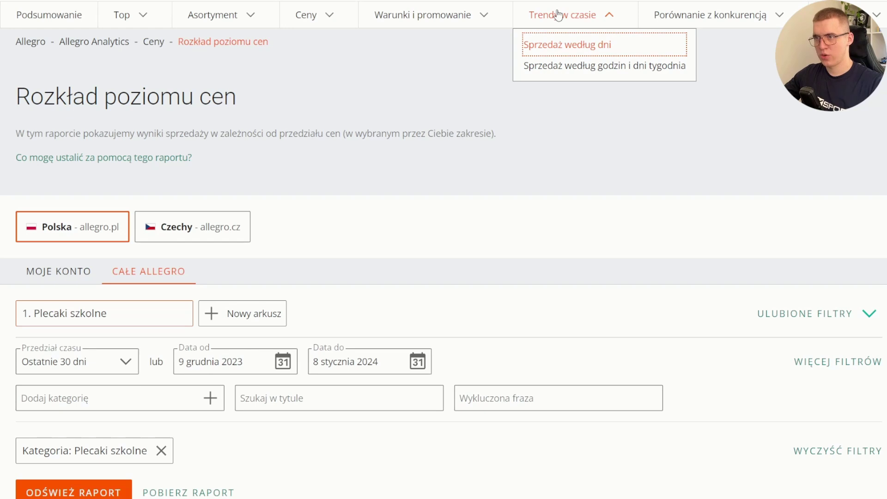
{"action": "left_click", "coordinate": [578, 69]}
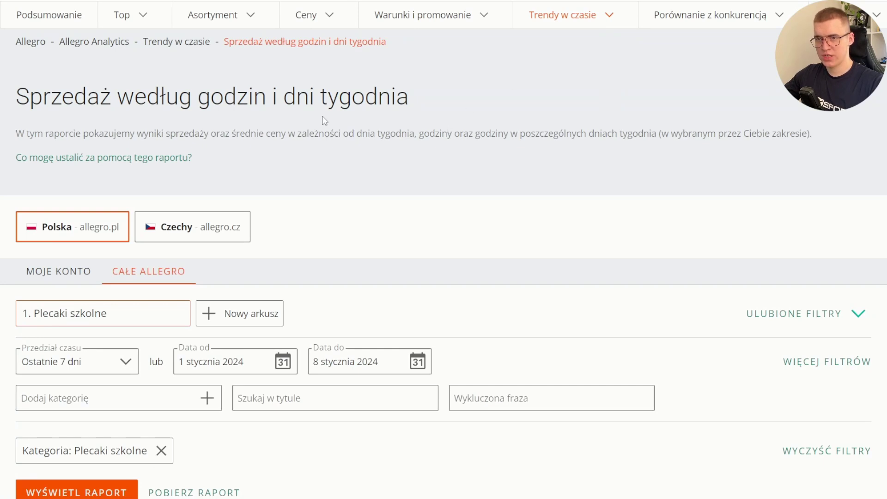
{"action": "left_click", "coordinate": [118, 363]}
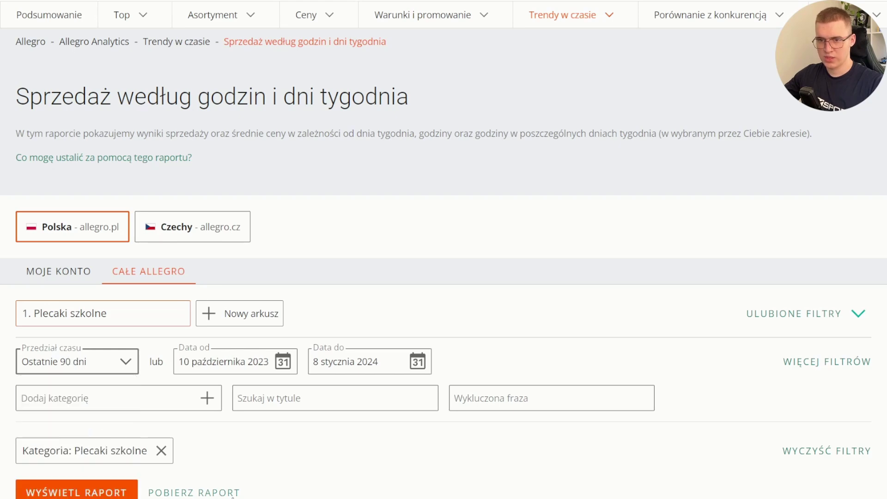
{"action": "left_click", "coordinate": [276, 368]}
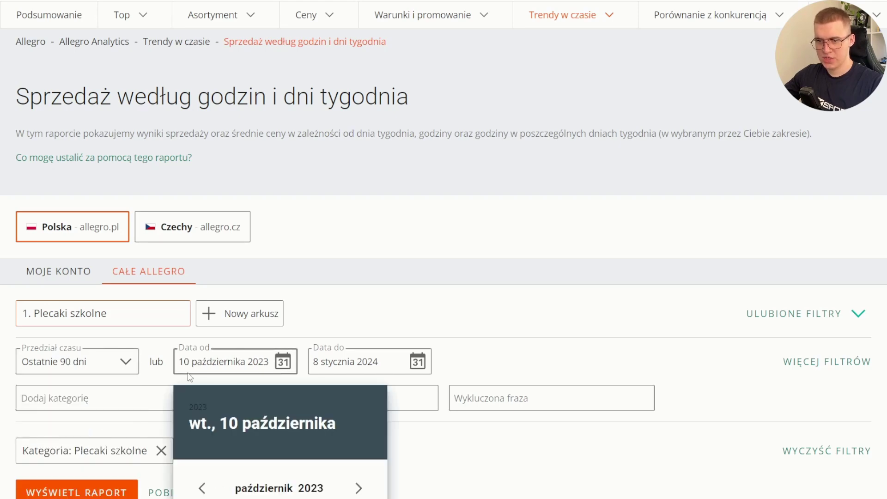
{"action": "scroll", "coordinate": [365, 304], "scroll_direction": "down", "scroll_amount": 3}
{"action": "left_click", "coordinate": [262, 241]}
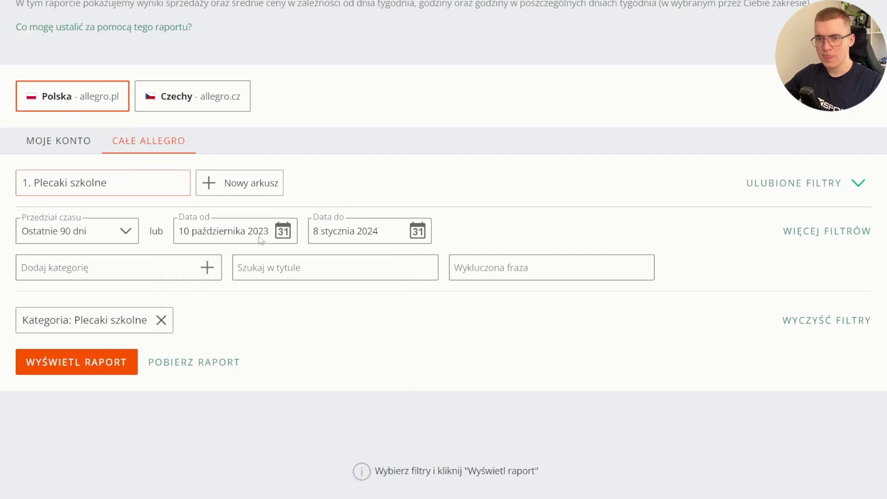
{"action": "left_click", "coordinate": [126, 361]}
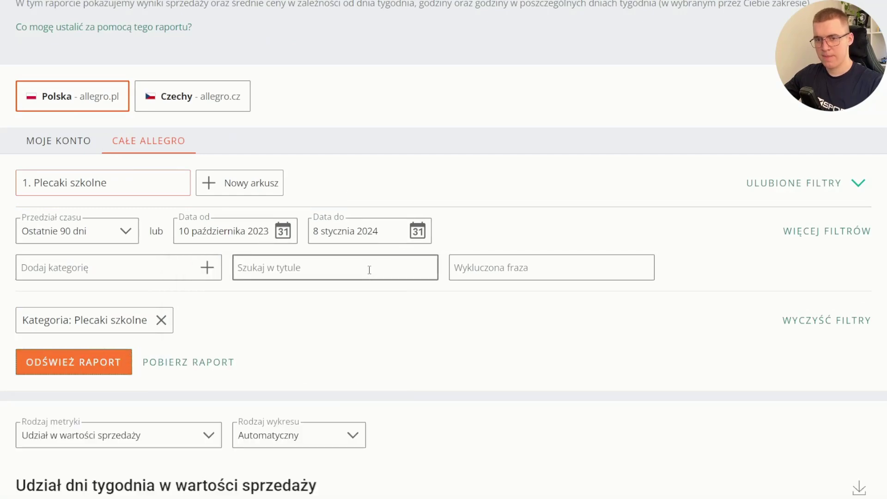
- Examine the school backpack sales charts by weekday, by hour, and by hour within each weekday
{"action": "scroll", "coordinate": [369, 271], "scroll_direction": "down", "scroll_amount": 5}
{"action": "scroll", "coordinate": [370, 272], "scroll_direction": "down", "scroll_amount": 3}
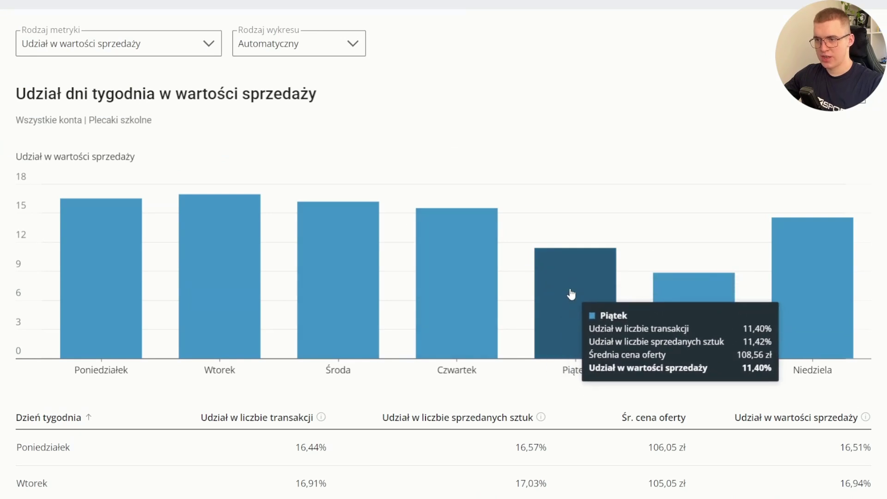
{"action": "mouse_move", "coordinate": [640, 307]}
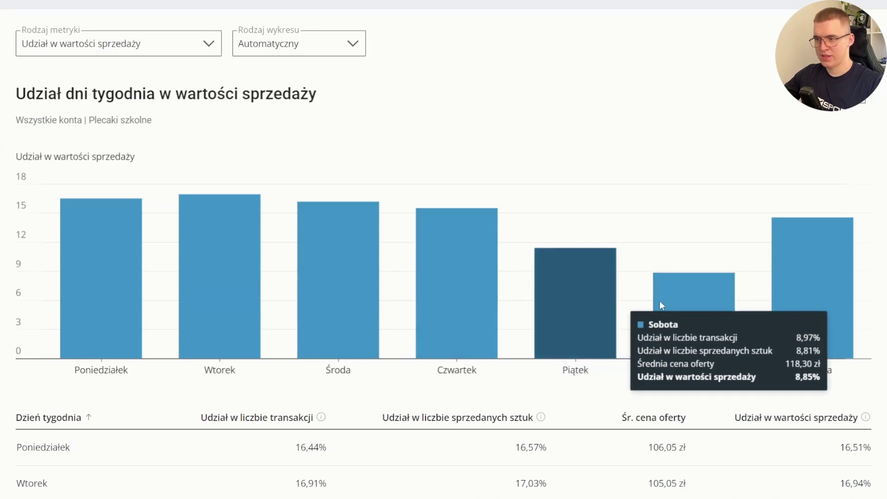
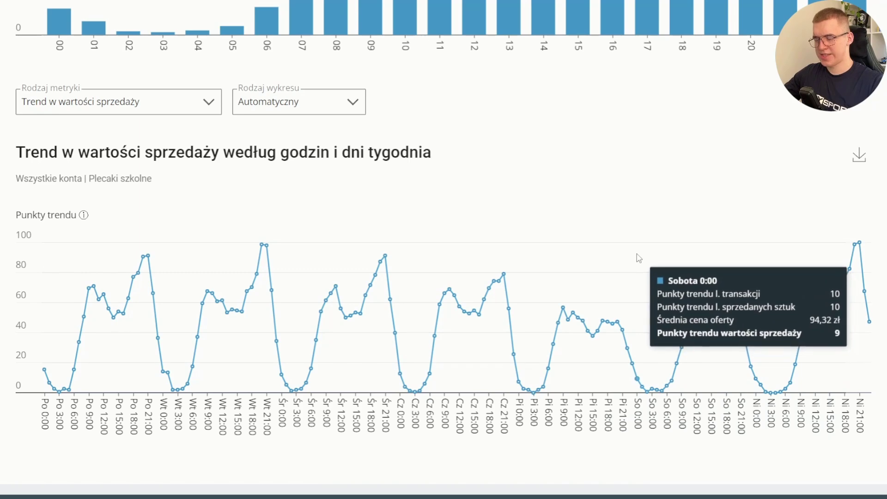
{"action": "scroll", "coordinate": [638, 256], "scroll_direction": "up", "scroll_amount": 15}
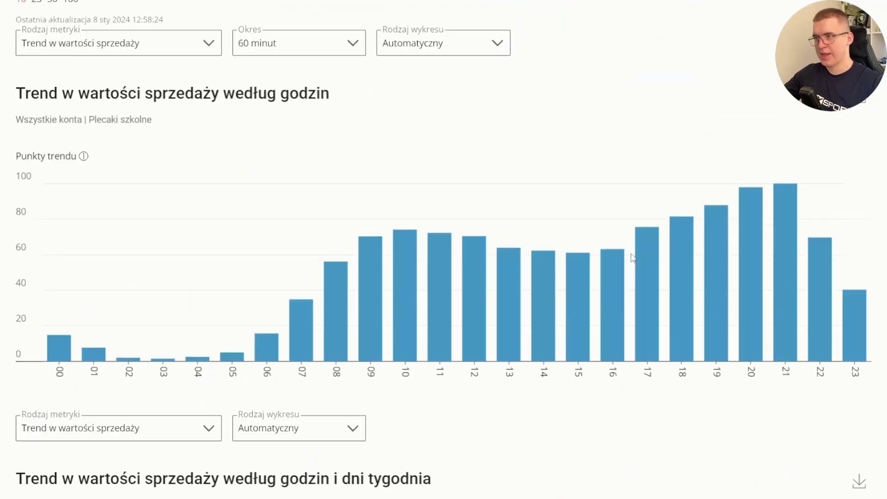
{"action": "scroll", "coordinate": [632, 258], "scroll_direction": "up", "scroll_amount": 15}
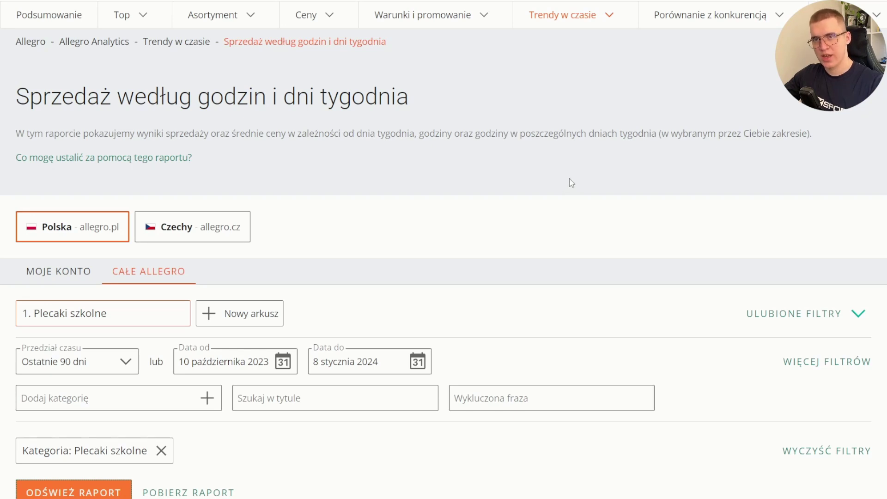
- Open the Sprzedaż powiązana w kategoriach report and generate it for the Plecaki szkolne category
{"action": "left_click", "coordinate": [248, 16]}
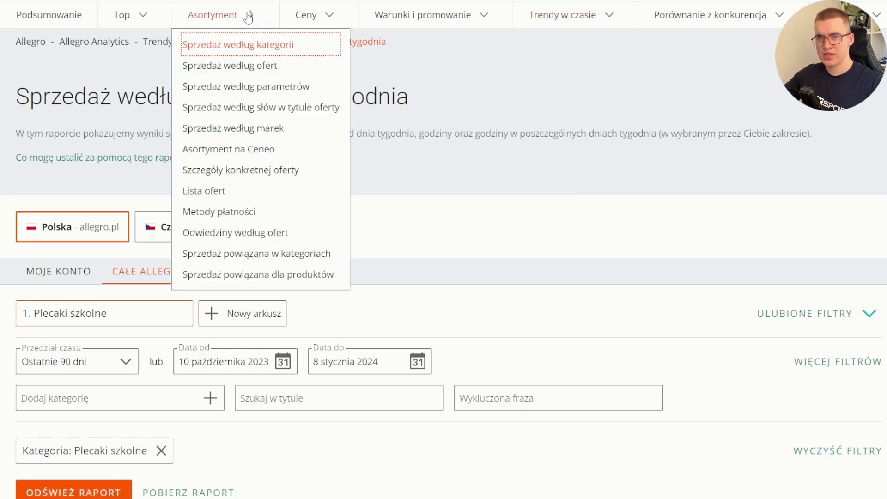
{"action": "left_click", "coordinate": [276, 258]}
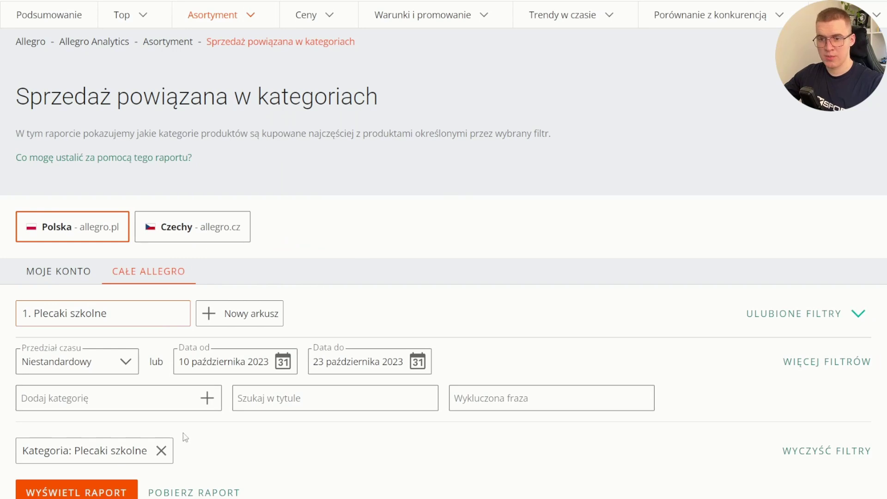
{"action": "left_click", "coordinate": [100, 487]}
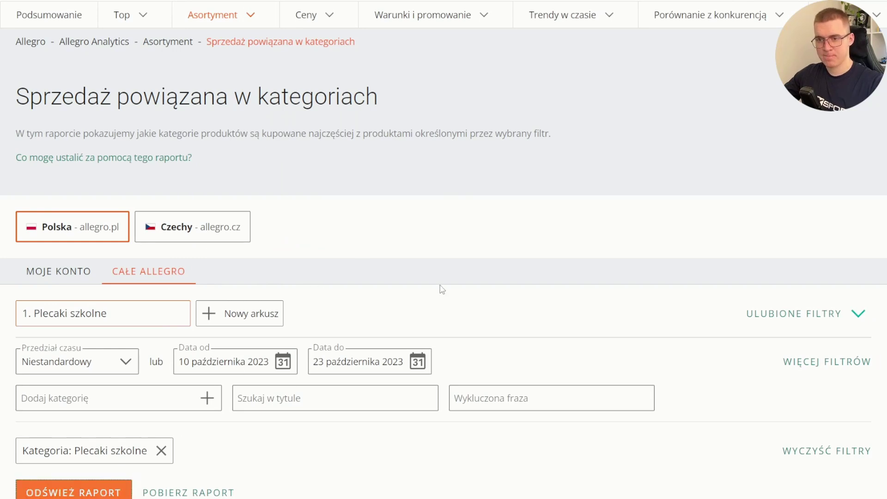
- Examine the related sales summary and the category chart in the Sprzedaż powiązana w kategoriach report
{"action": "scroll", "coordinate": [441, 289], "scroll_direction": "down", "scroll_amount": 3}
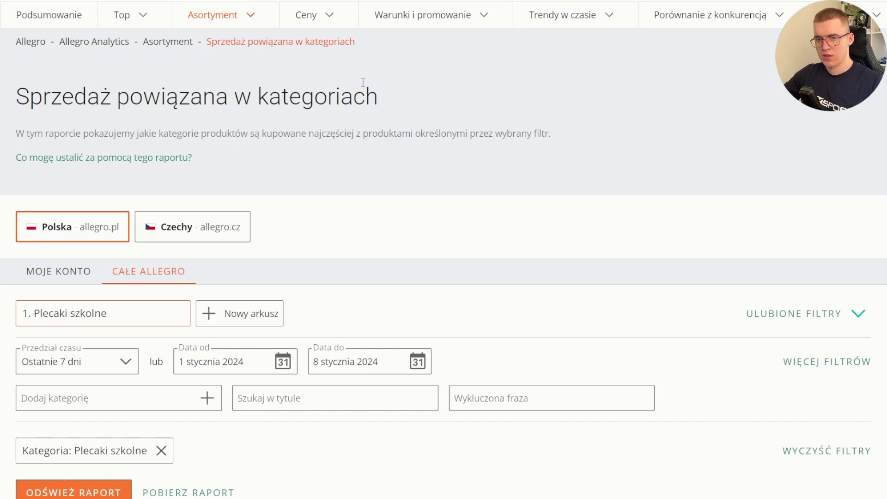
{"action": "scroll", "coordinate": [363, 82], "scroll_direction": "down", "scroll_amount": 4}
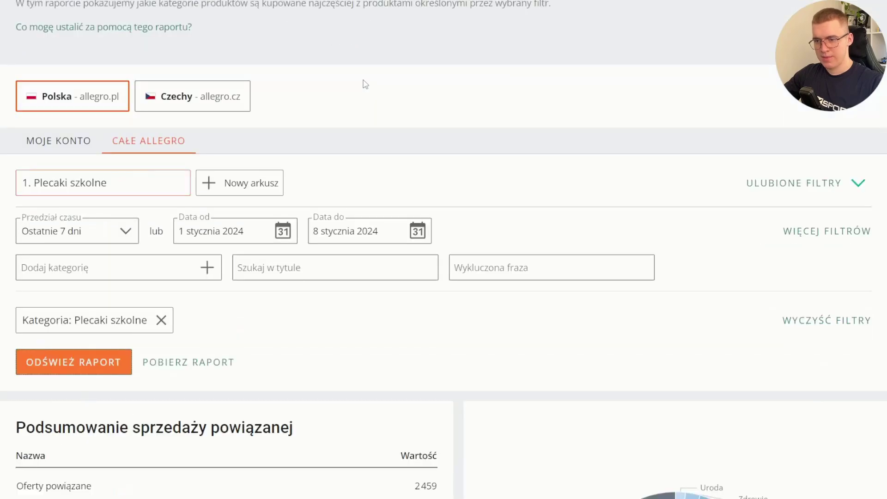
{"action": "scroll", "coordinate": [365, 84], "scroll_direction": "down", "scroll_amount": 1}
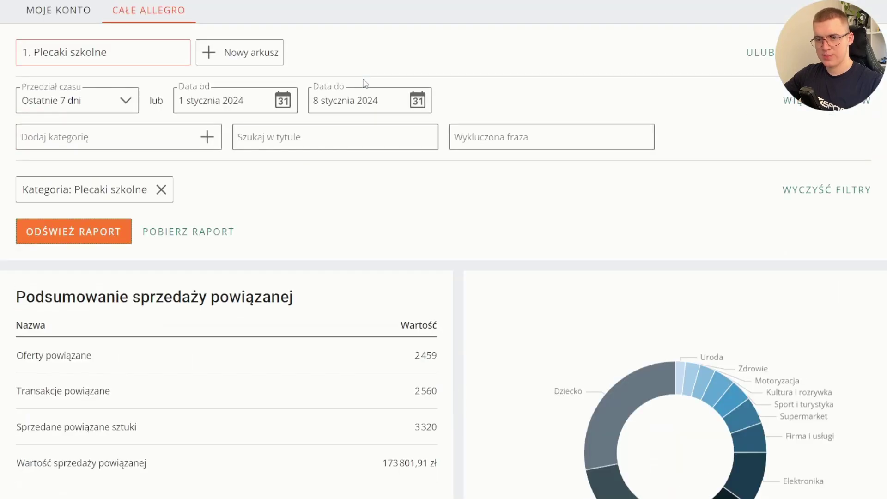
{"action": "scroll", "coordinate": [365, 83], "scroll_direction": "down", "scroll_amount": 1}
{"action": "scroll", "coordinate": [365, 84], "scroll_direction": "down", "scroll_amount": 2}
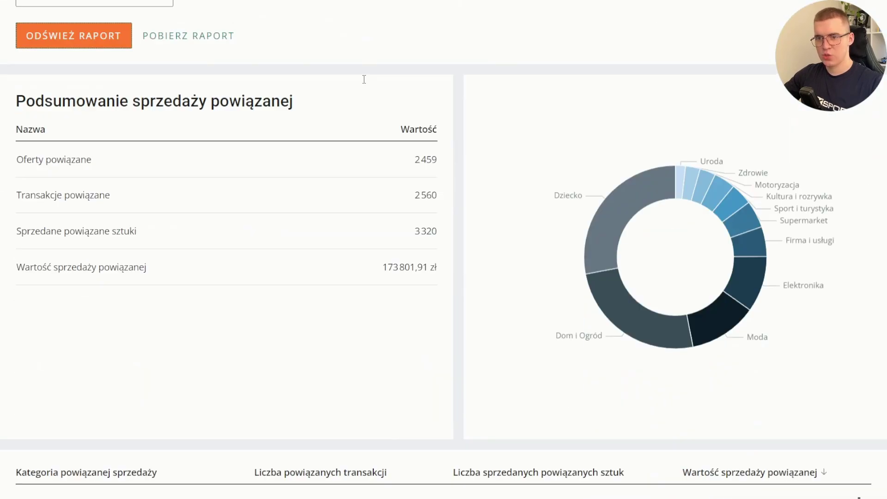
- Expand Dziecko and its Artykuły szkolne subcategory in the related sales table to review what is bought with school backpacks
{"action": "scroll", "coordinate": [365, 84], "scroll_direction": "down", "scroll_amount": 1}
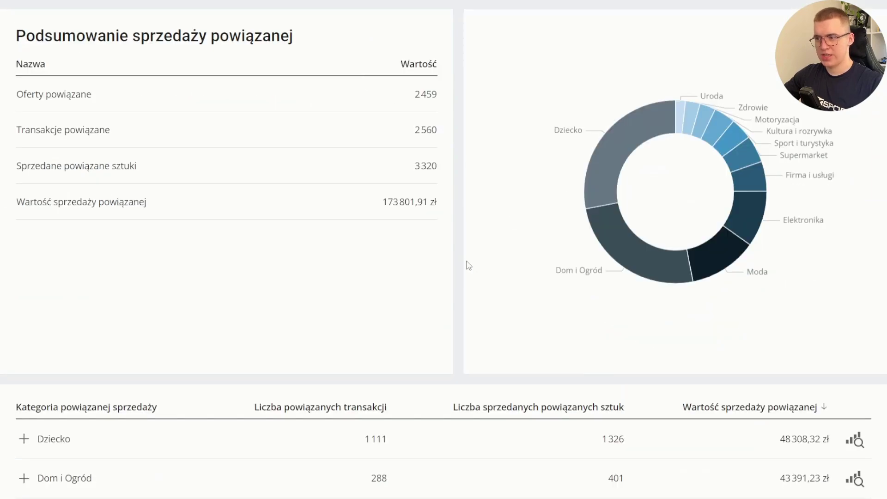
{"action": "scroll", "coordinate": [469, 268], "scroll_direction": "down", "scroll_amount": 1}
{"action": "scroll", "coordinate": [469, 268], "scroll_direction": "up", "scroll_amount": 5}
{"action": "scroll", "coordinate": [470, 268], "scroll_direction": "up", "scroll_amount": 2}
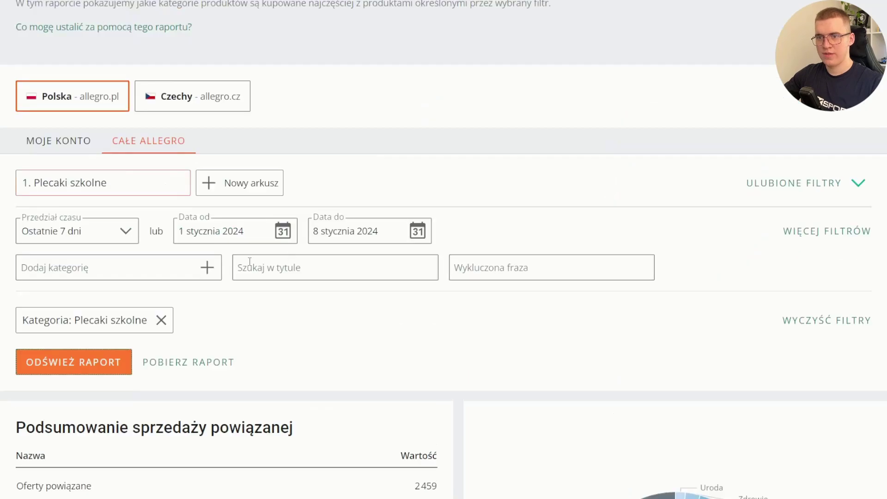
{"action": "scroll", "coordinate": [349, 245], "scroll_direction": "down", "scroll_amount": 3}
{"action": "scroll", "coordinate": [351, 252], "scroll_direction": "down", "scroll_amount": 4}
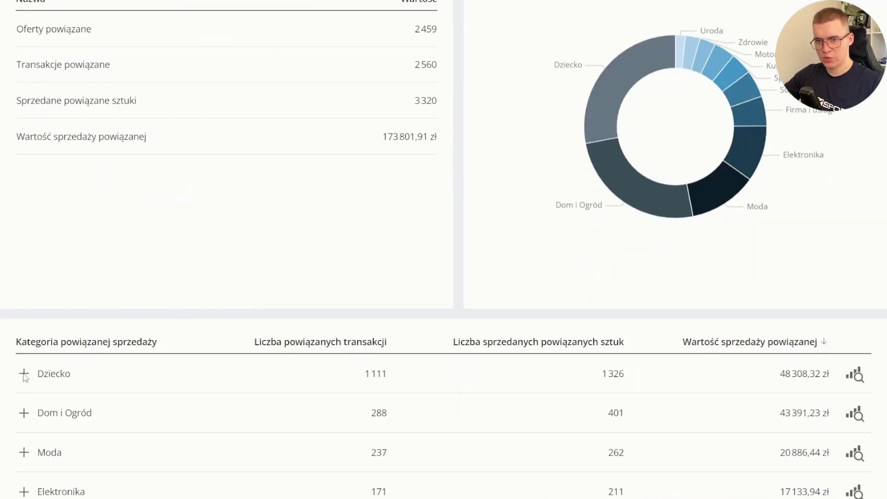
{"action": "left_click", "coordinate": [24, 374]}
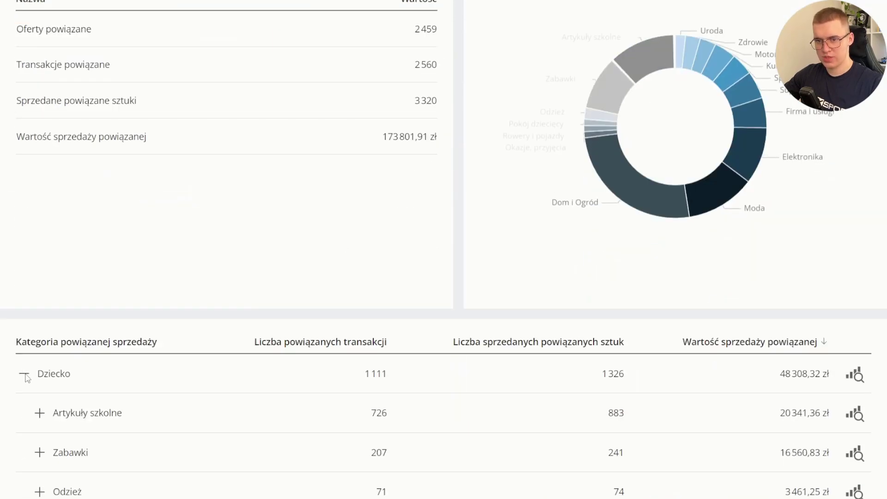
{"action": "left_click", "coordinate": [41, 413]}
{"action": "scroll", "coordinate": [168, 404], "scroll_direction": "down", "scroll_amount": 1}
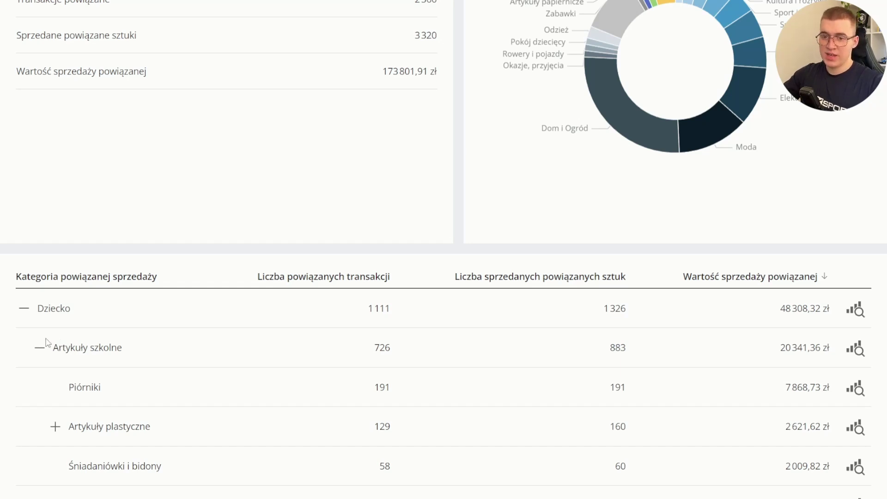
- Inspect the Artykuły plastyczne subcategory under Artykuły szkolne, and collapse the whole Dziecko branch
{"action": "left_click", "coordinate": [56, 431]}
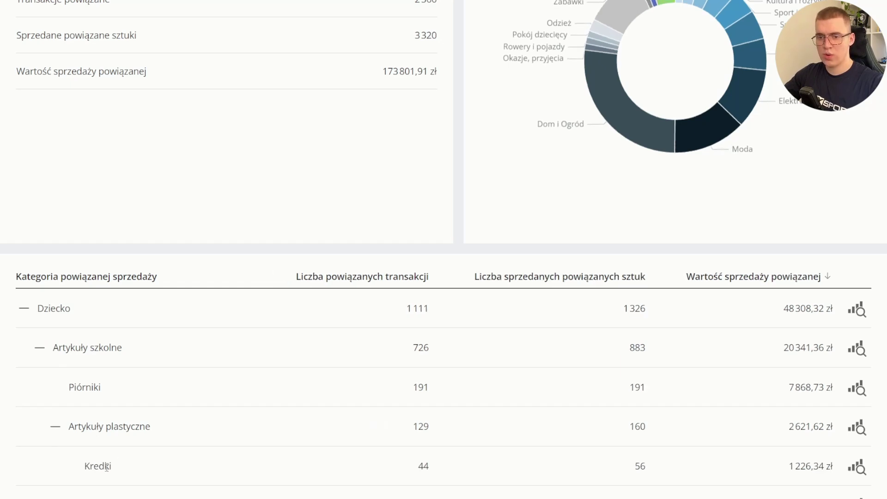
{"action": "left_click", "coordinate": [56, 428]}
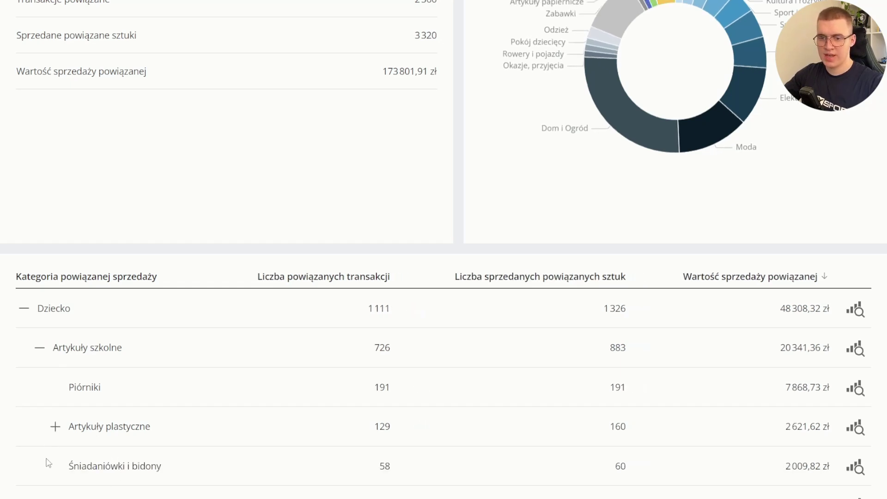
{"action": "scroll", "coordinate": [39, 455], "scroll_direction": "down", "scroll_amount": 1}
{"action": "left_click", "coordinate": [39, 284]}
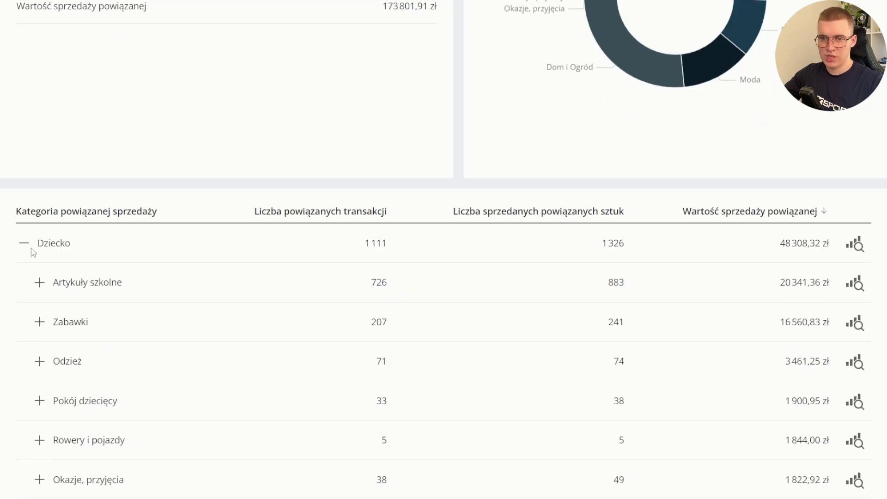
{"action": "left_click", "coordinate": [27, 246]}
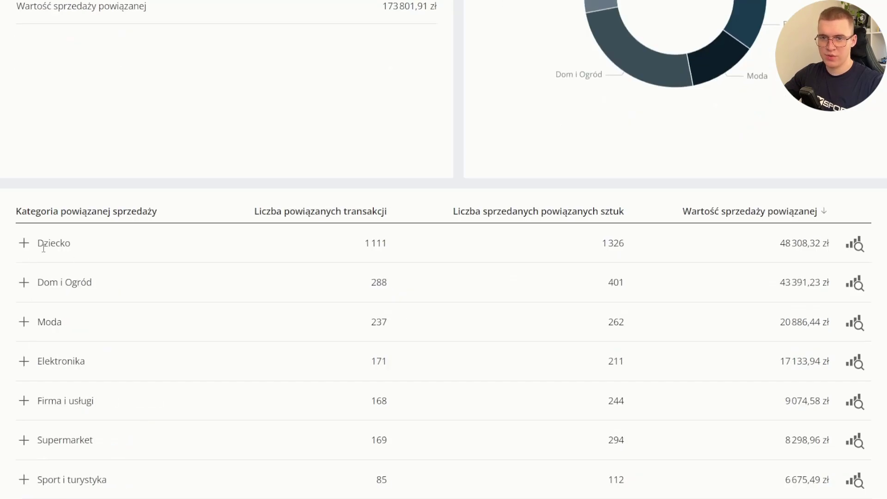
- Examine related sales in Dom i Ogród down to Budownictwo i Akcesoria and Łazienka i toaleta, and collapse the branch
{"action": "left_click", "coordinate": [24, 283]}
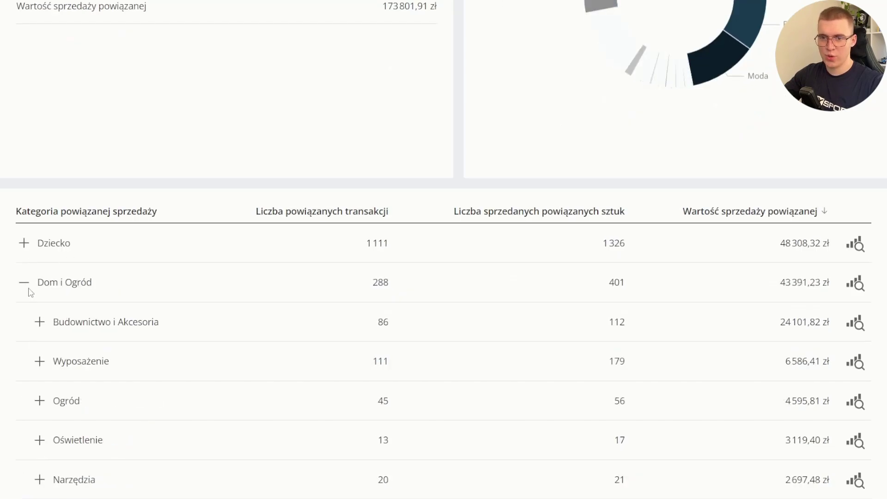
{"action": "left_click", "coordinate": [40, 322]}
{"action": "left_click", "coordinate": [55, 362]}
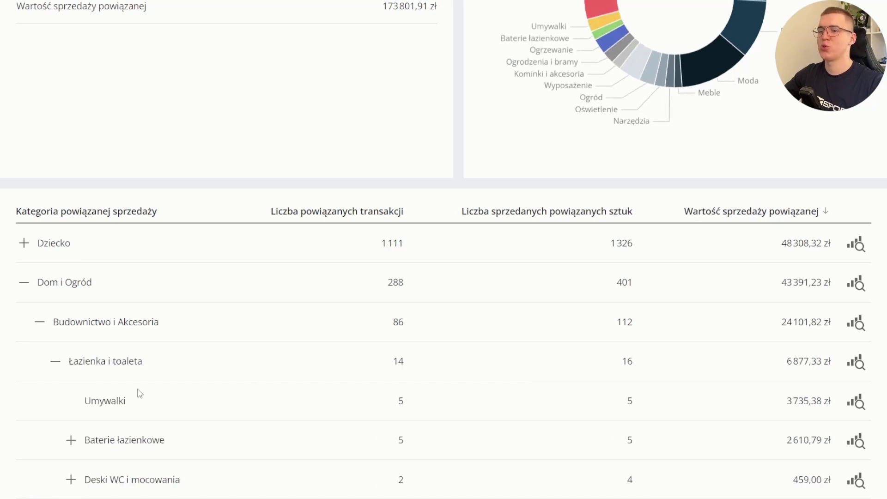
{"action": "left_click", "coordinate": [55, 361]}
{"action": "left_click", "coordinate": [40, 322]}
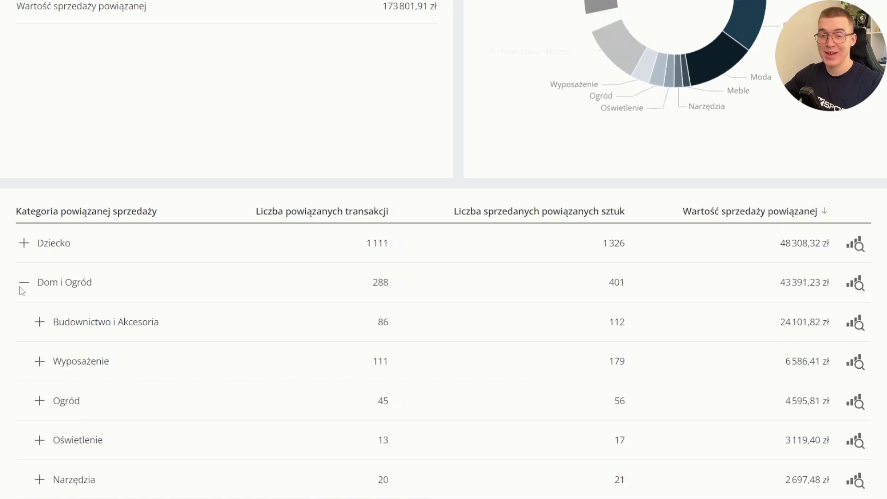
{"action": "left_click", "coordinate": [23, 284]}
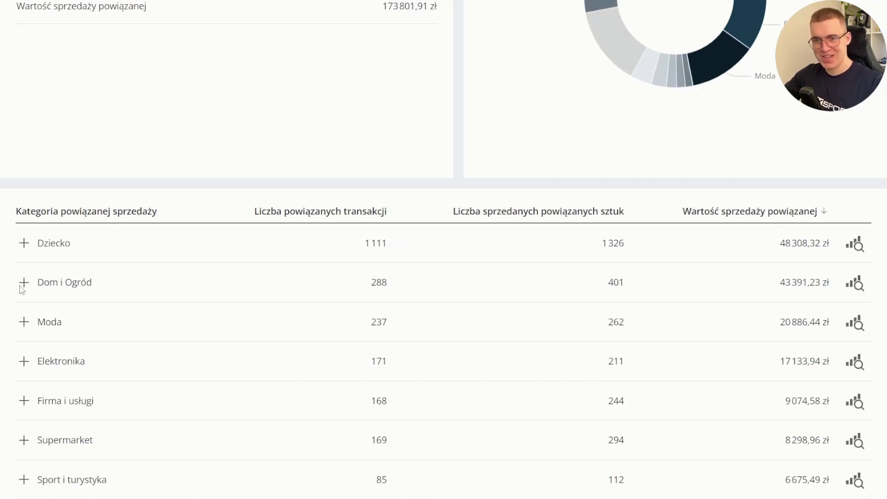
- Review the first-level subcategories of Dziecko once more, collapse them and return to the start of the report
{"action": "left_click", "coordinate": [24, 244]}
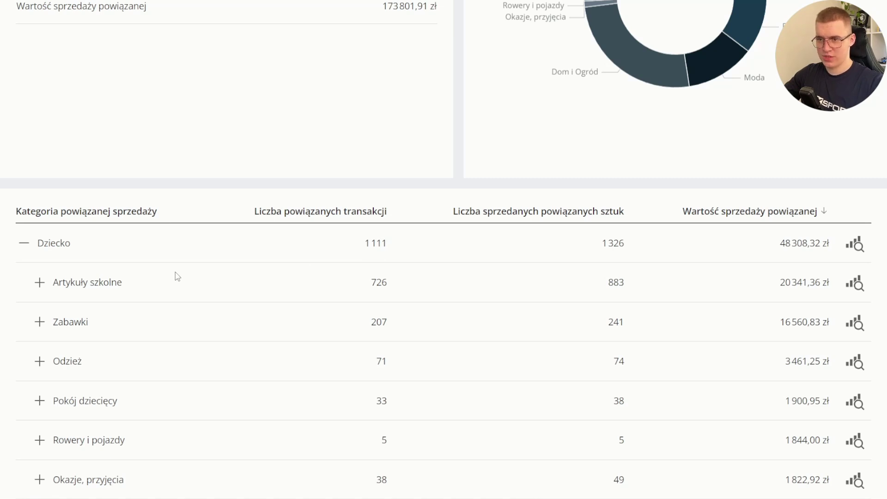
{"action": "left_click", "coordinate": [24, 245]}
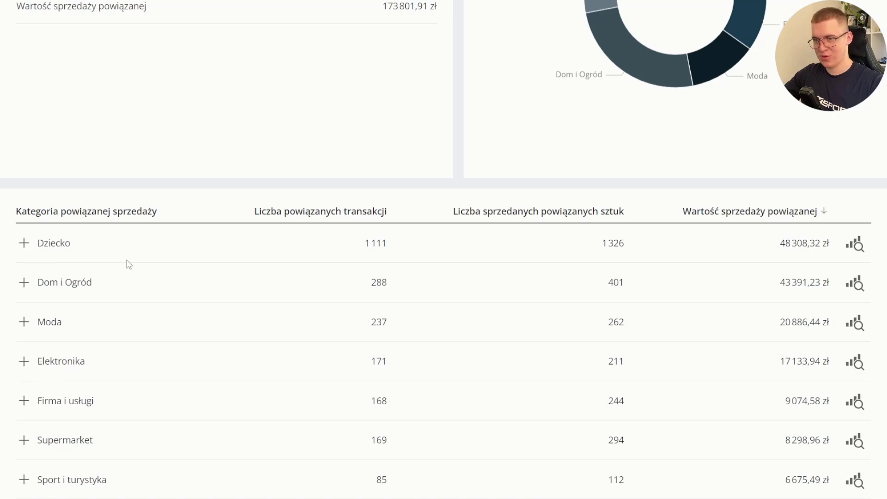
{"action": "scroll", "coordinate": [212, 271], "scroll_direction": "up", "scroll_amount": 15}
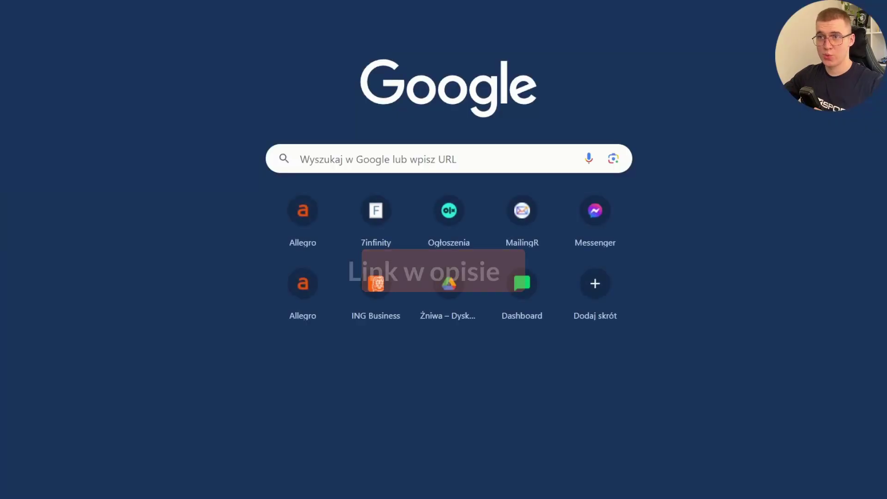
- Open the bookmarked Żniwa V page and review the Wspólne Żniwa program description and benefits up to the meeting agenda
{"action": "left_click", "coordinate": [356, 5]}
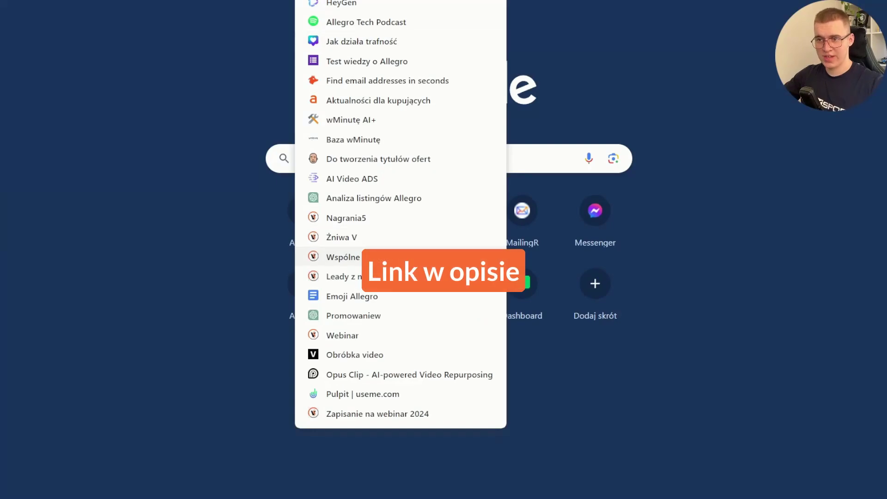
{"action": "left_click", "coordinate": [415, 236]}
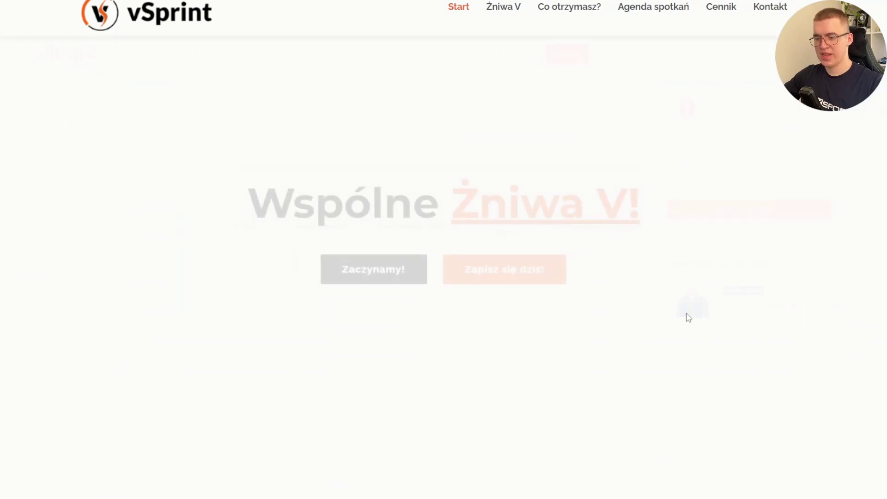
{"action": "scroll", "coordinate": [434, 139], "scroll_direction": "down", "scroll_amount": 8}
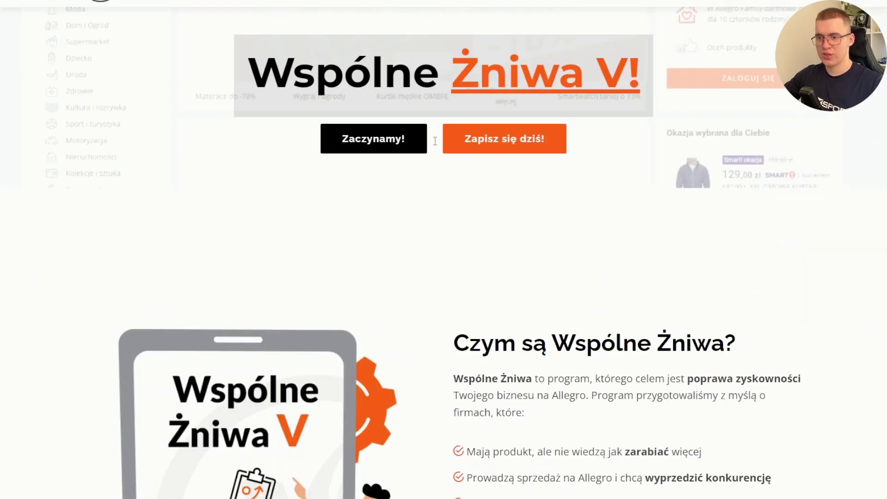
{"action": "scroll", "coordinate": [438, 156], "scroll_direction": "down", "scroll_amount": 5}
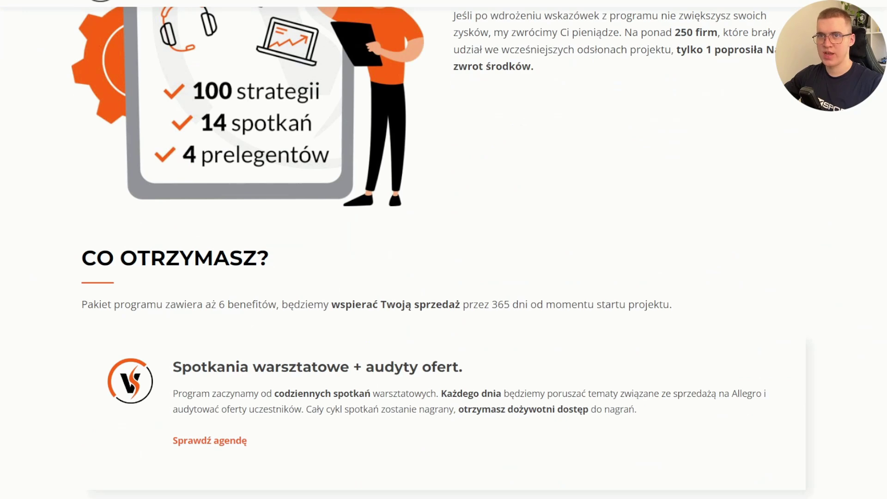
{"action": "scroll", "coordinate": [342, 115], "scroll_direction": "down", "scroll_amount": 4}
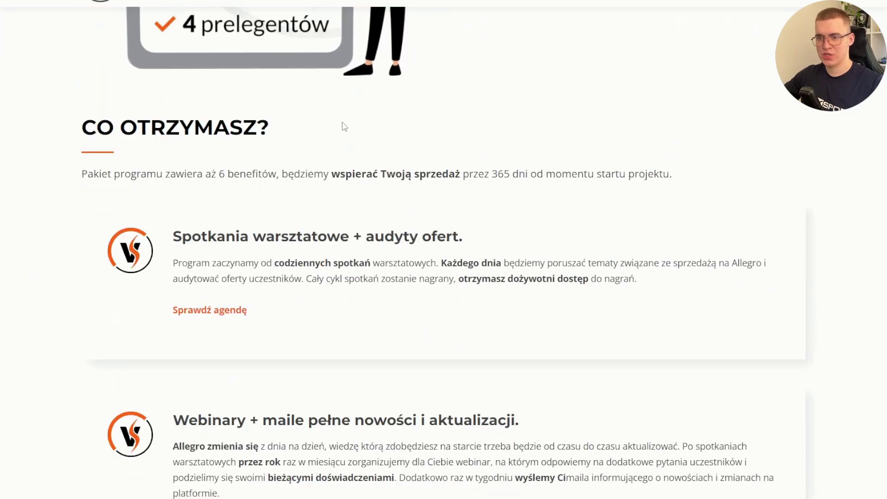
{"action": "scroll", "coordinate": [343, 129], "scroll_direction": "down", "scroll_amount": 8}
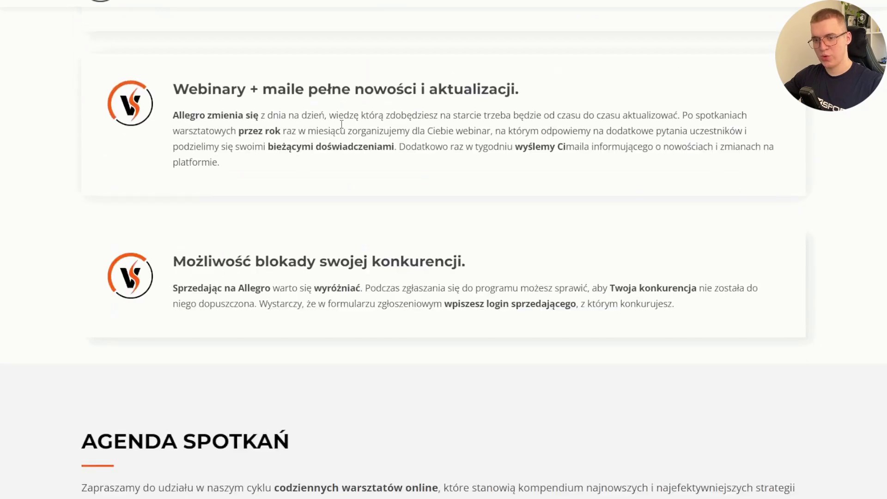
{"action": "scroll", "coordinate": [342, 131], "scroll_direction": "down", "scroll_amount": 3}
{"action": "scroll", "coordinate": [342, 131], "scroll_direction": "down", "scroll_amount": 3}
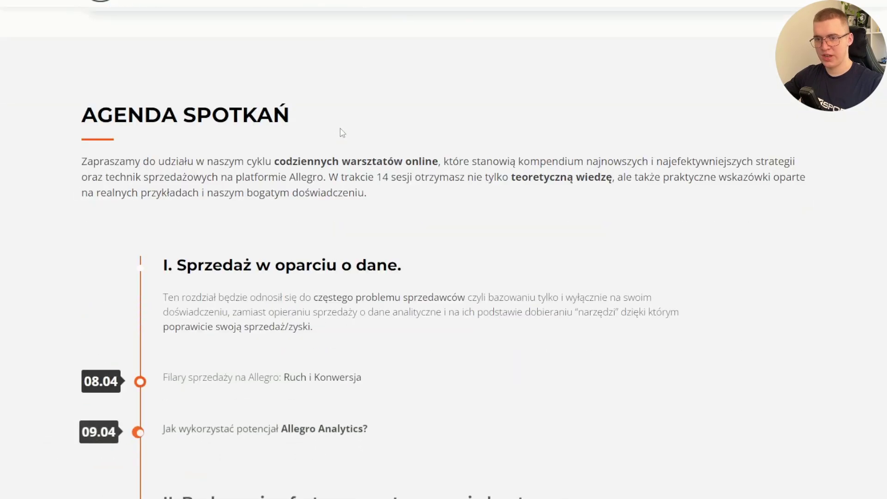
- Highlight the 09.04 agenda topic on Allegro Analytics, clear the highlight and read through the remaining agenda chapters
{"action": "left_click_drag", "start_coordinate": [368, 362], "coordinate": [163, 363]}
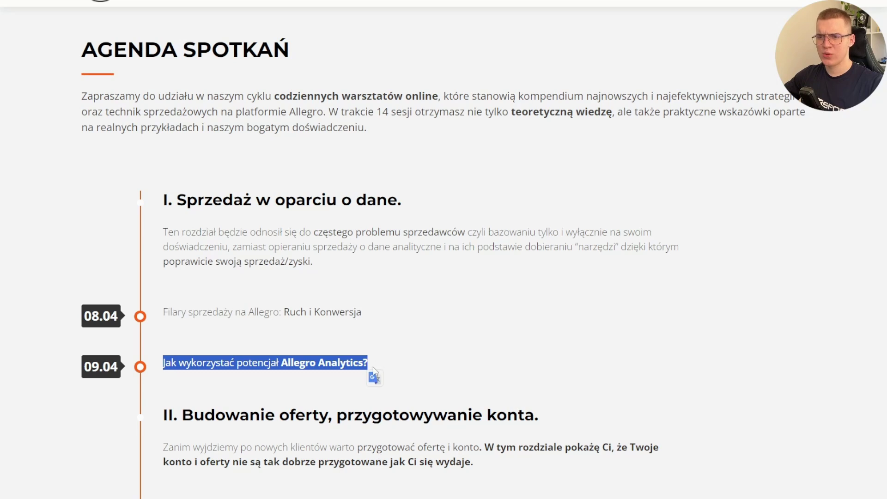
{"action": "left_click", "coordinate": [430, 370]}
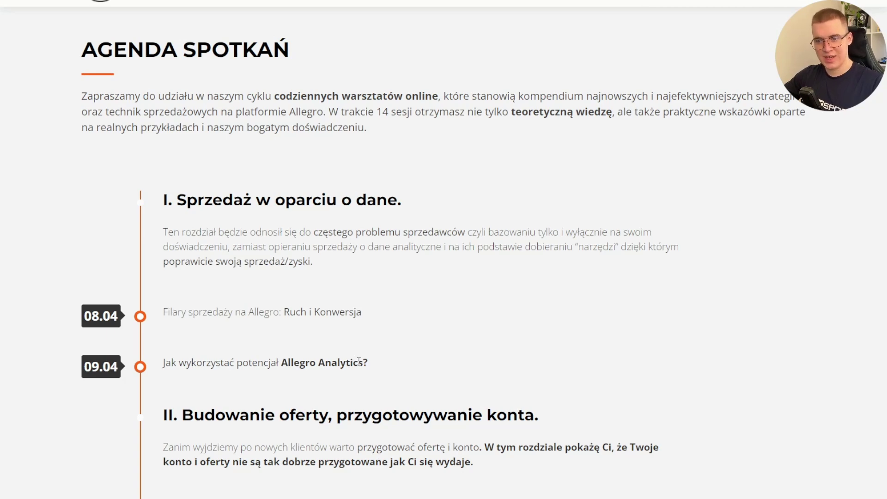
{"action": "scroll", "coordinate": [359, 364], "scroll_direction": "down", "scroll_amount": 7}
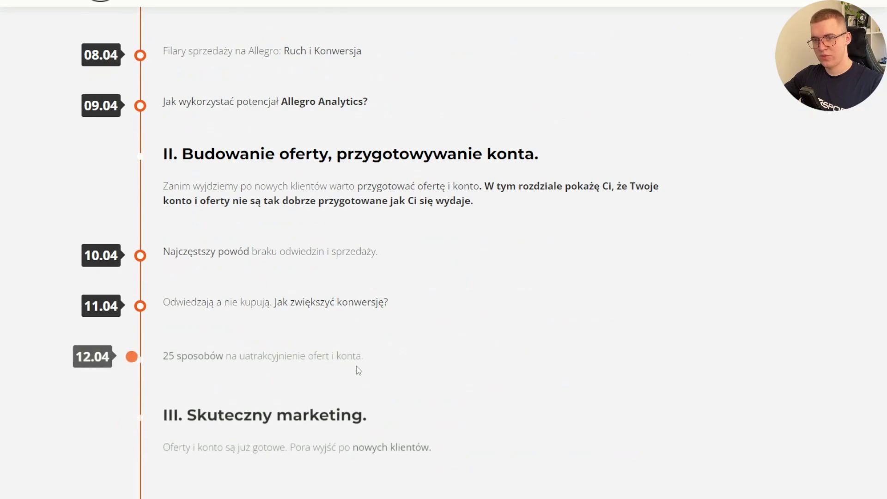
{"action": "scroll", "coordinate": [358, 368], "scroll_direction": "down", "scroll_amount": 10}
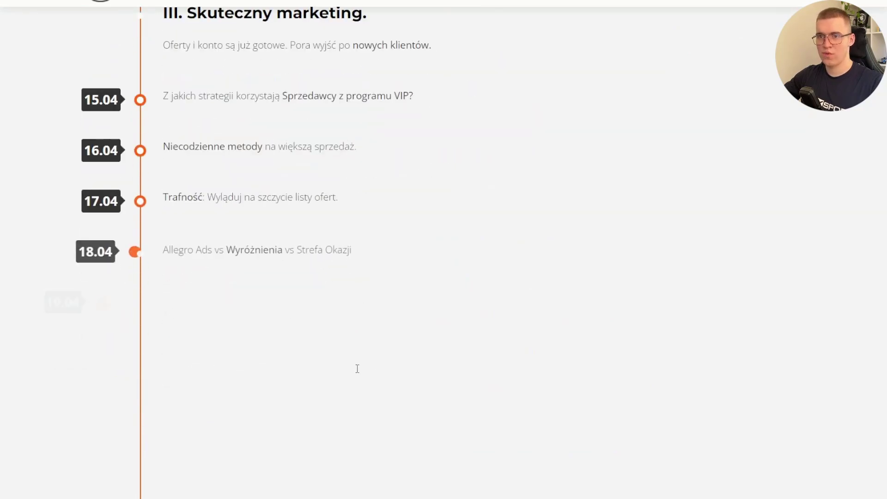
- Review the program's instructor, questions, package prices, client opinions and overview video down to the application form
{"action": "scroll", "coordinate": [359, 369], "scroll_direction": "down", "scroll_amount": 15}
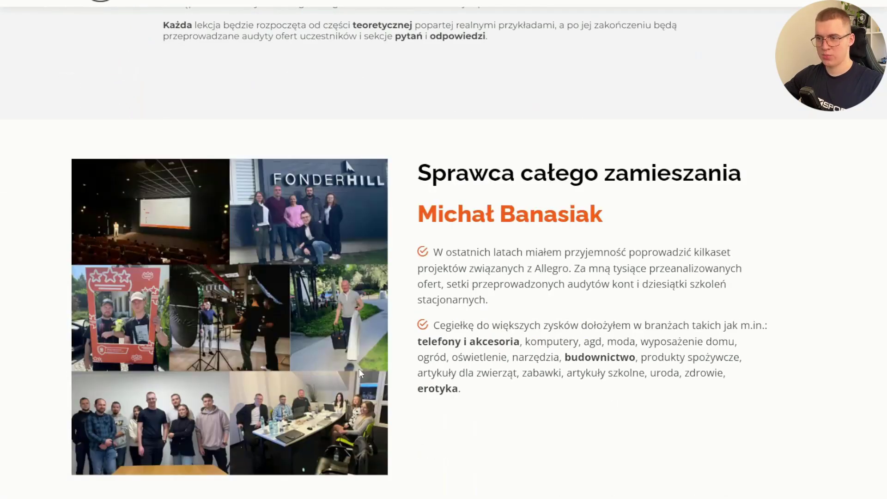
{"action": "scroll", "coordinate": [362, 374], "scroll_direction": "down", "scroll_amount": 15}
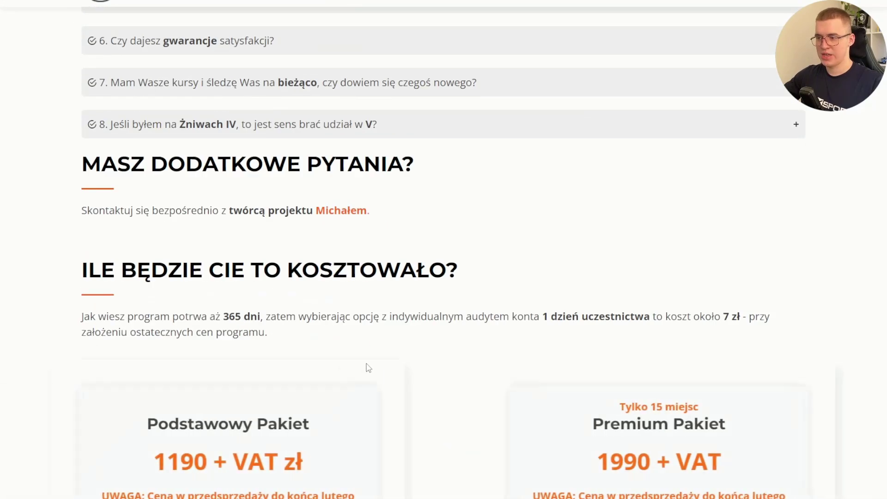
{"action": "scroll", "coordinate": [369, 370], "scroll_direction": "down", "scroll_amount": 14}
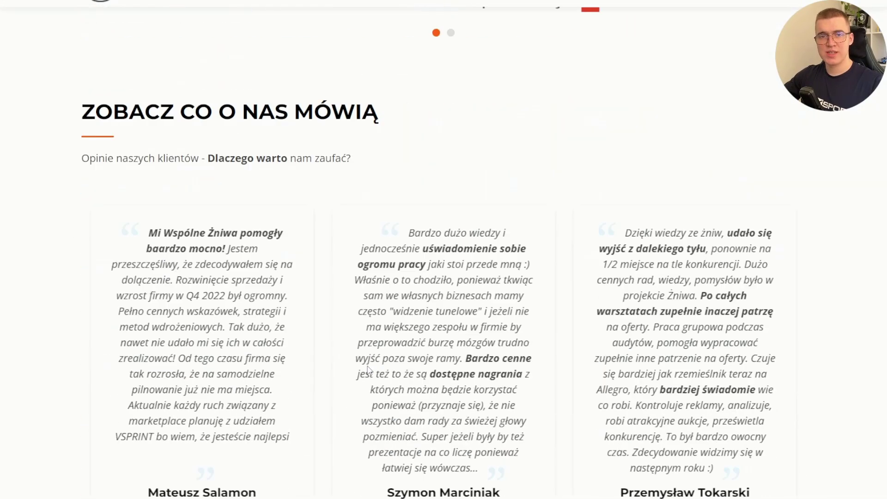
{"action": "scroll", "coordinate": [369, 370], "scroll_direction": "down", "scroll_amount": 14}
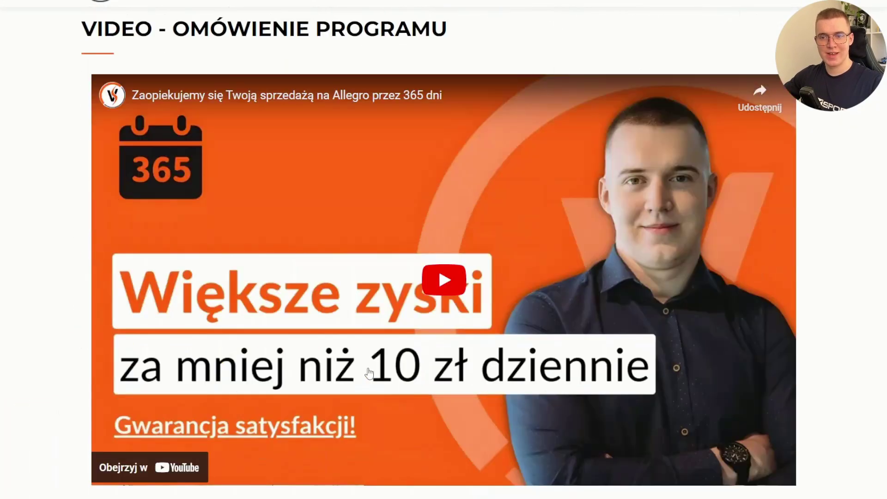
{"action": "scroll", "coordinate": [370, 373], "scroll_direction": "down", "scroll_amount": 5}
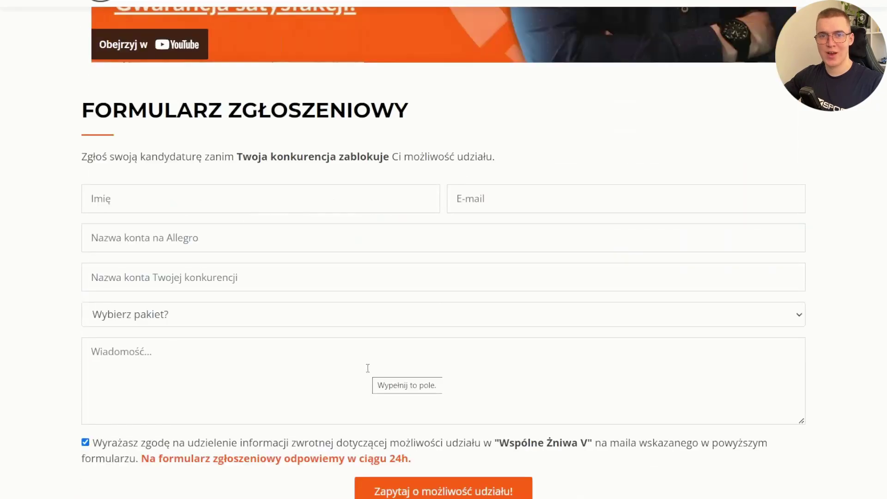